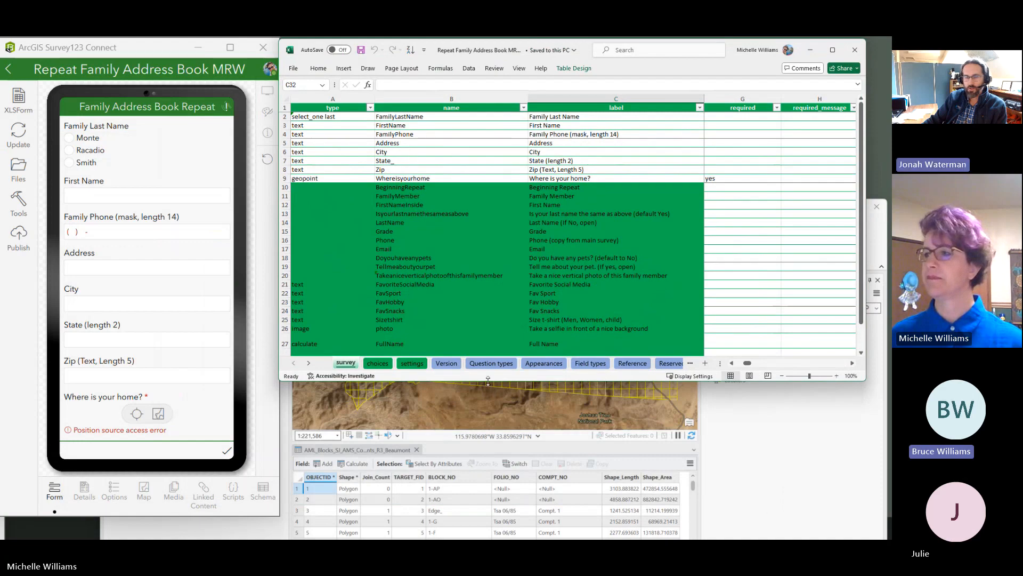
# Extend the survey spreadsheet window downward to show more rows and view the shared class files folder in Google Drive
pyautogui.moveTo(493, 380); pyautogui.dragTo(493, 515)
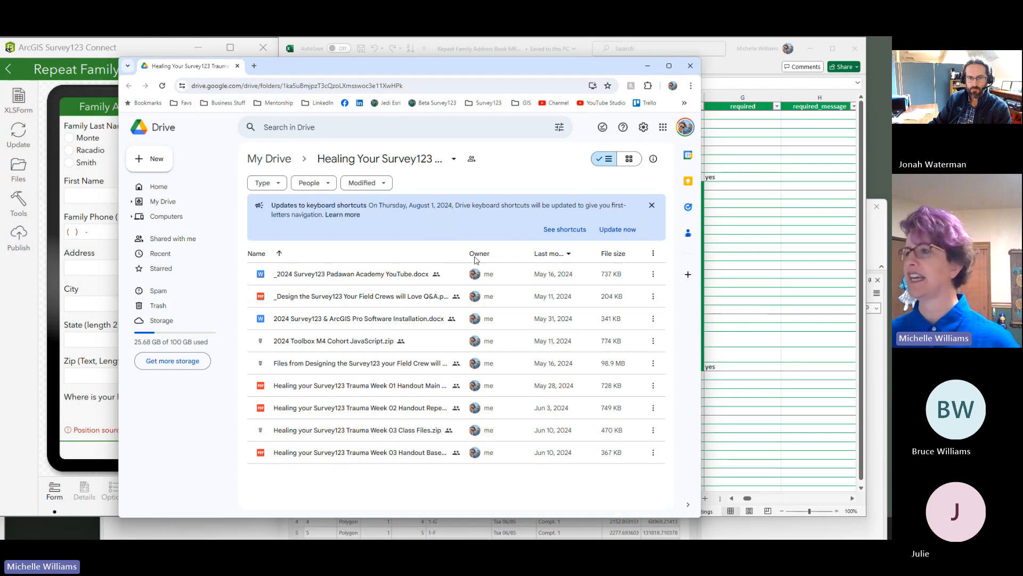
pyautogui.click(671, 65)
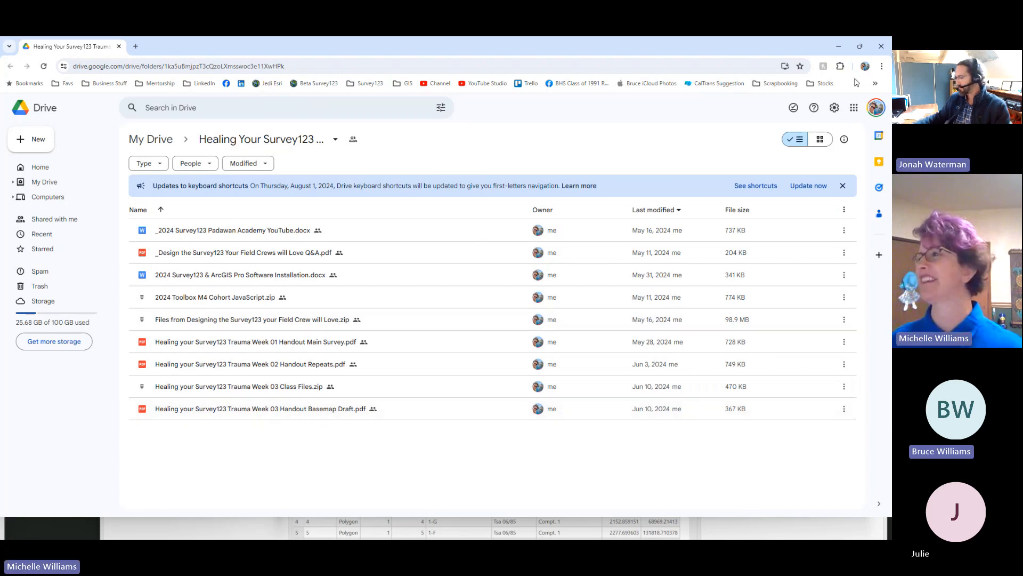
pyautogui.click(846, 53)
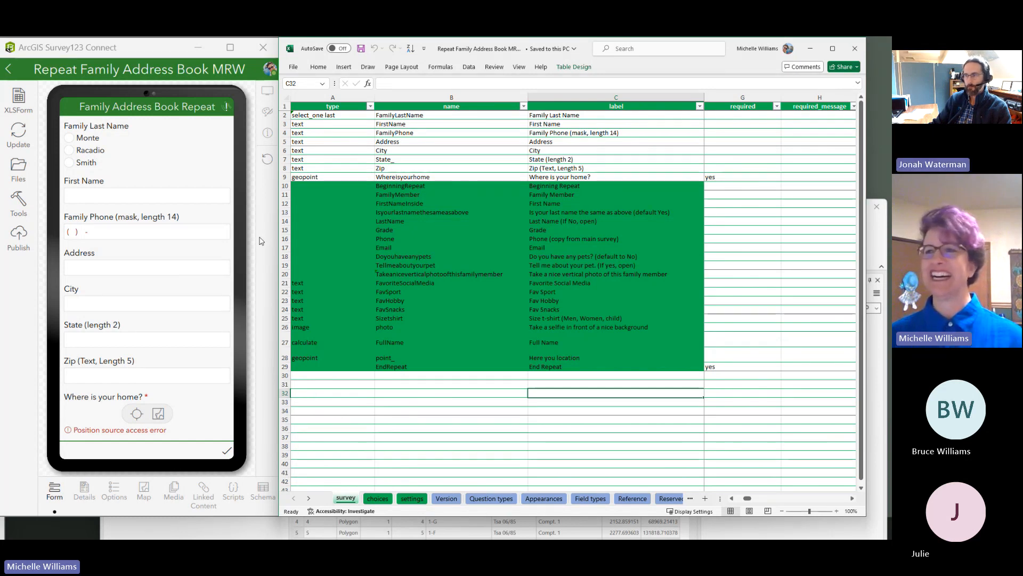
# Set the type to text for rows 10 through 20 of the survey sheet, starting at BeginningRepeat
pyautogui.click(791, 265)
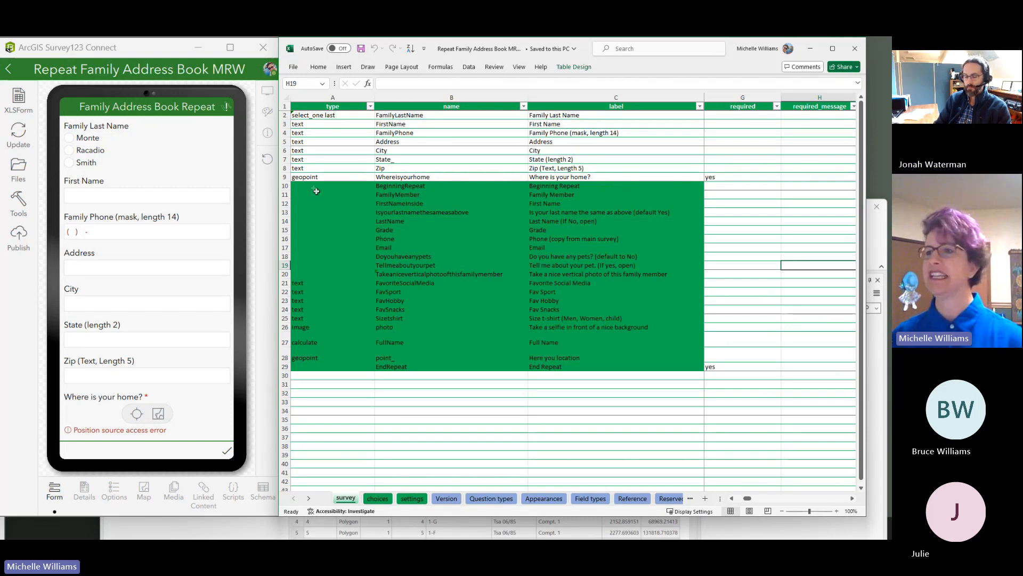
pyautogui.click(326, 185)
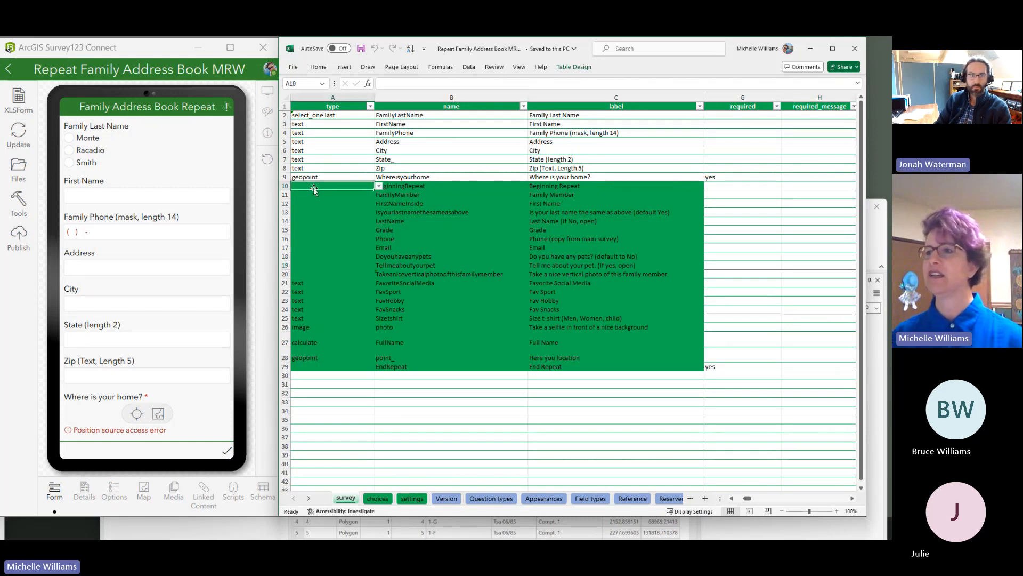
pyautogui.click(378, 186)
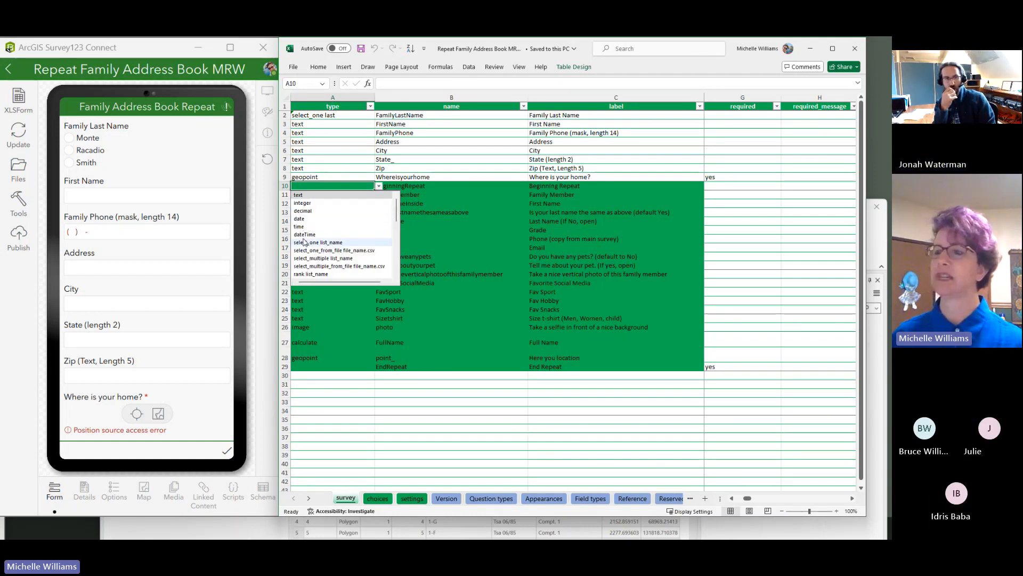
pyautogui.click(299, 196)
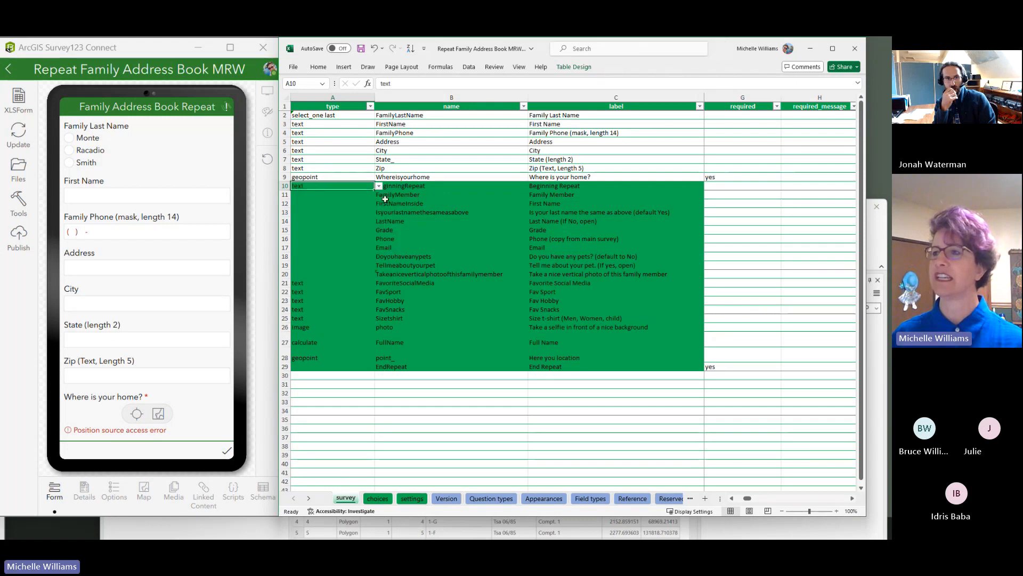
pyautogui.moveTo(377, 191); pyautogui.dragTo(362, 275)
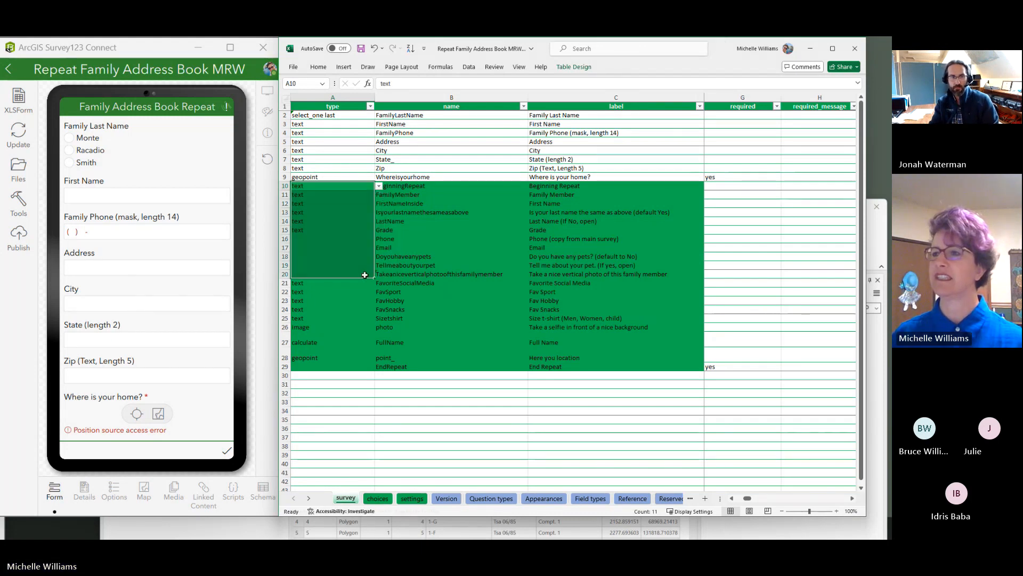
pyautogui.click(453, 293)
pyautogui.click(389, 409)
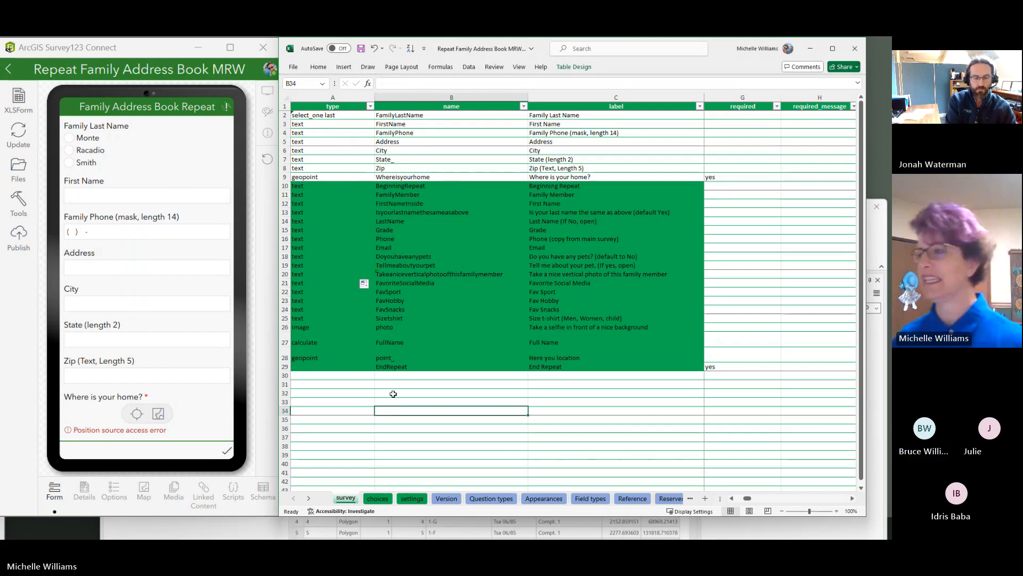
pyautogui.click(836, 511)
pyautogui.click(837, 511)
pyautogui.click(837, 511)
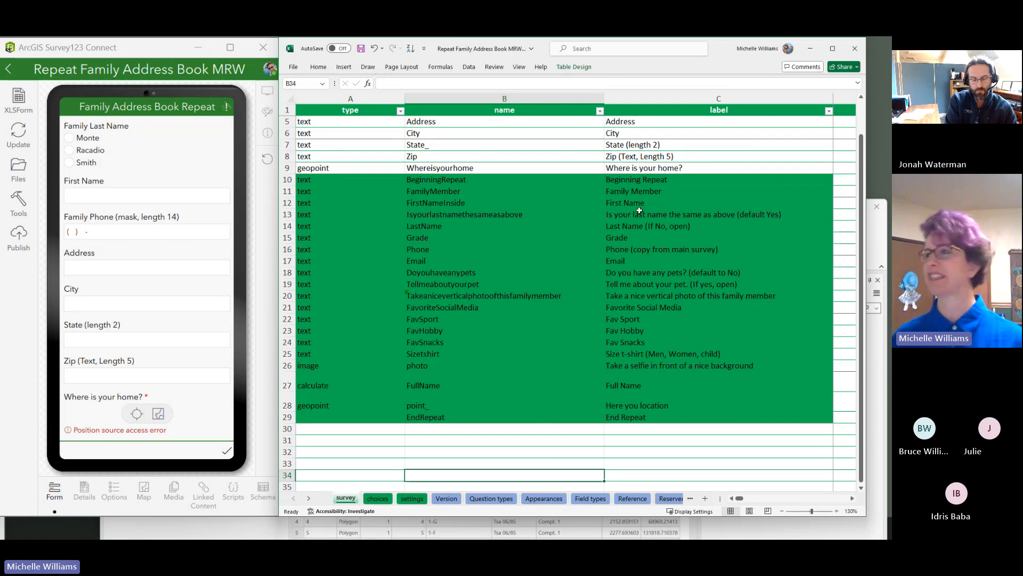
# Switch to the PullDataHostedService project in ArcGIS Pro, maximize it and enlarge the map view above the attribute table
pyautogui.click(810, 50)
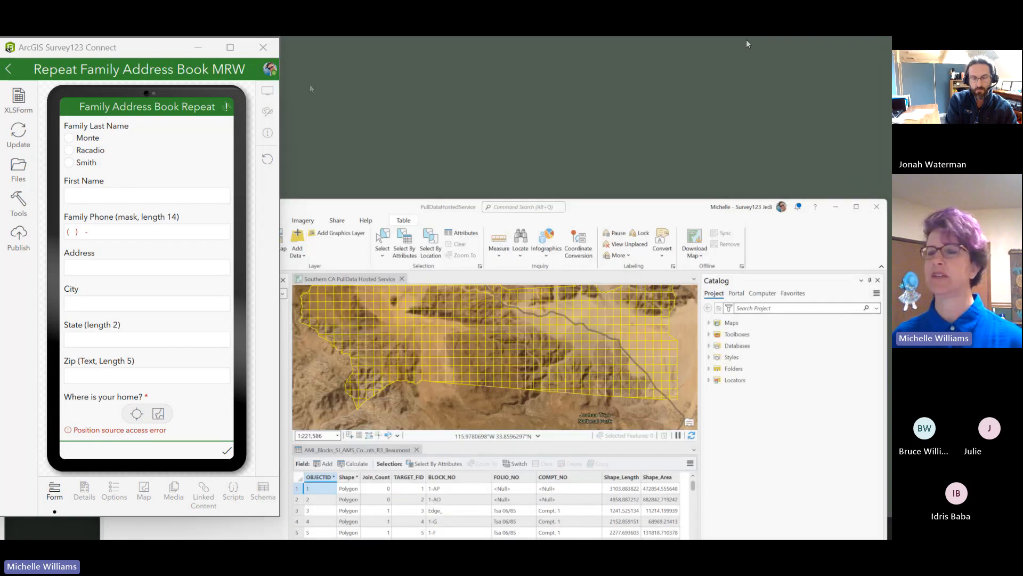
pyautogui.click(196, 50)
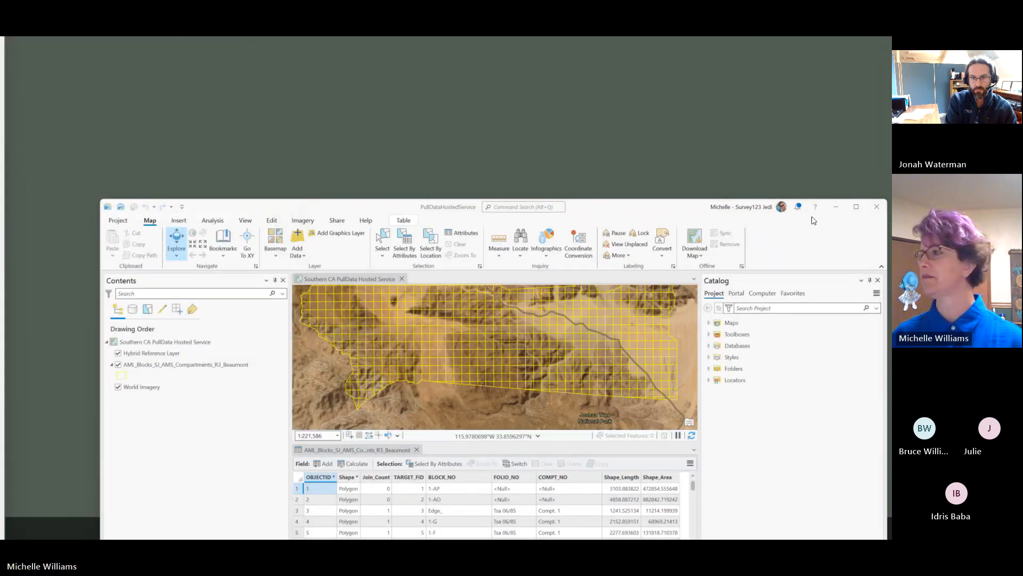
pyautogui.click(855, 207)
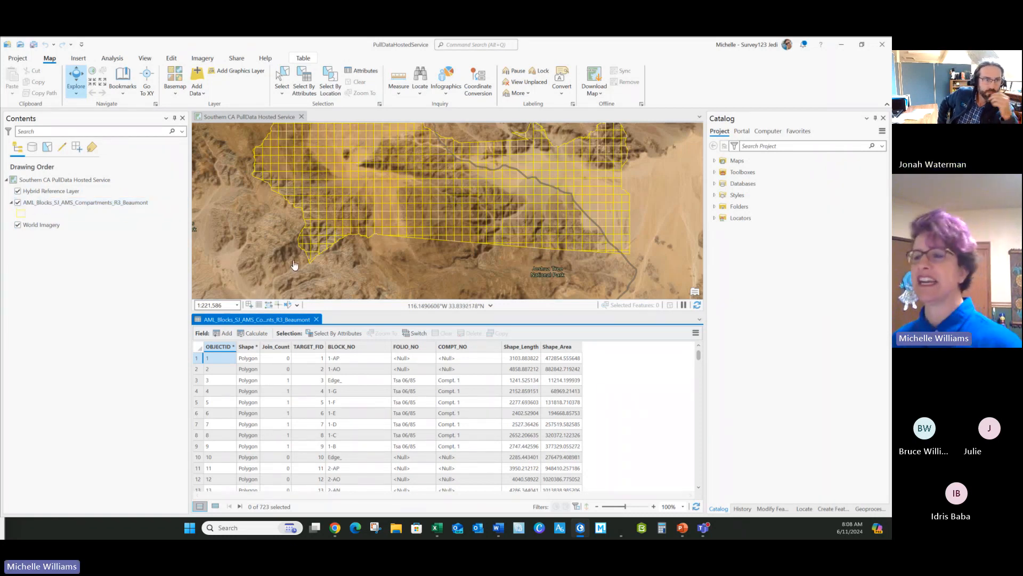
pyautogui.moveTo(345, 314); pyautogui.dragTo(346, 422)
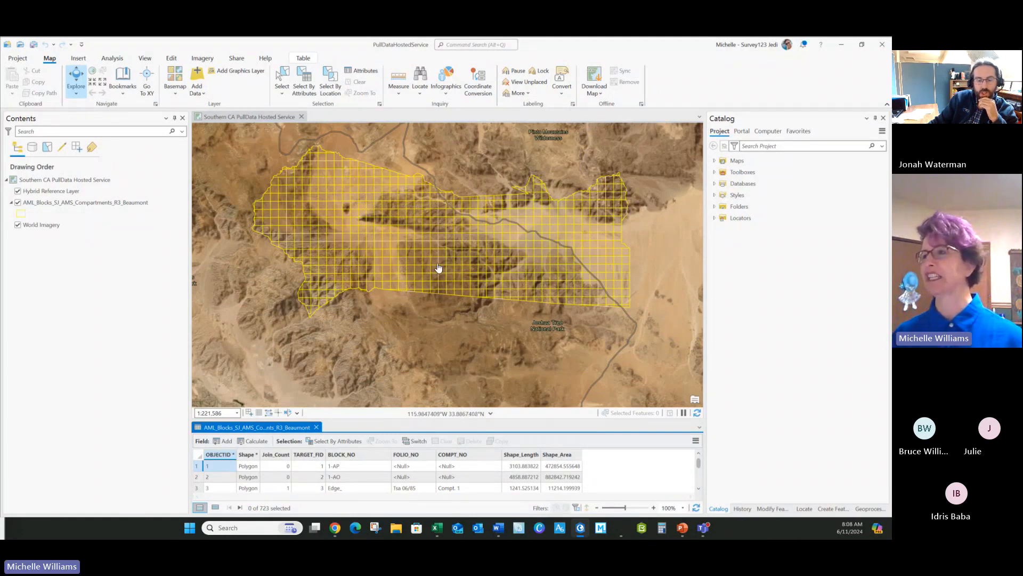
# Examine the AML_Blocks grid on the map, from its regional surroundings down to the labels of individual blocks
pyautogui.scroll(-1, 439, 268)
pyautogui.scroll(-2, 439, 268)
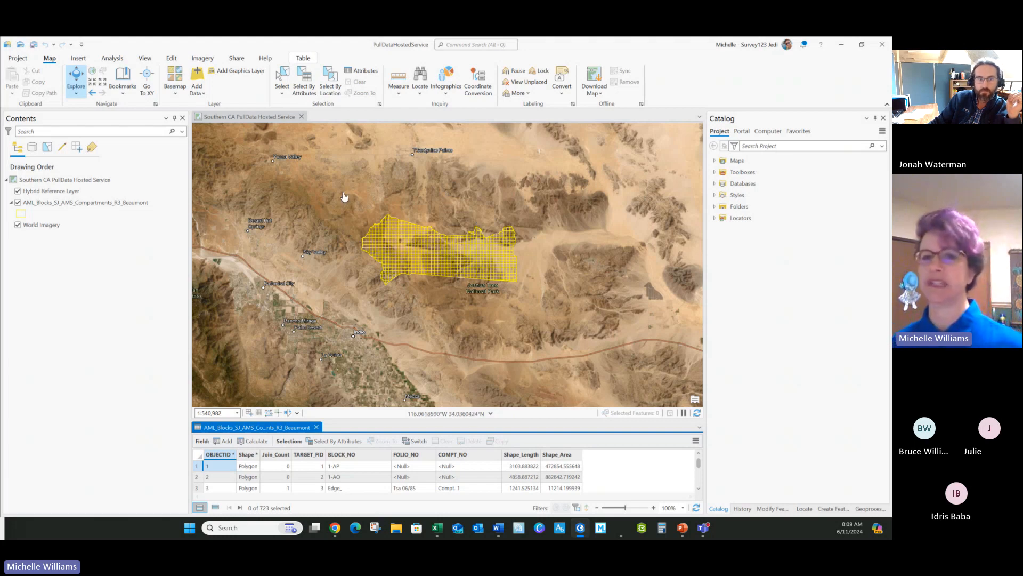
pyautogui.hotkey('alt', 'Tab')
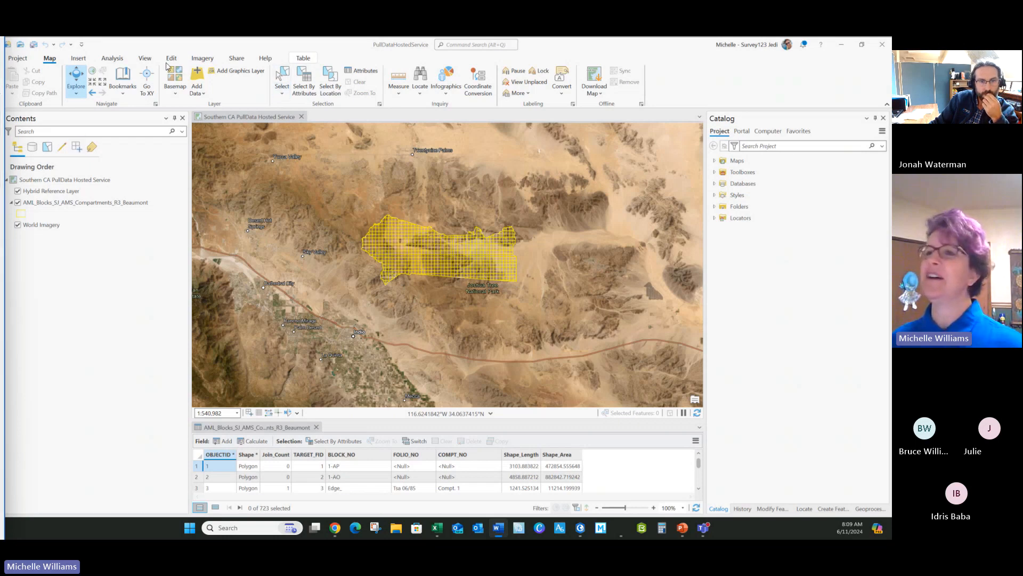
pyautogui.click(83, 291)
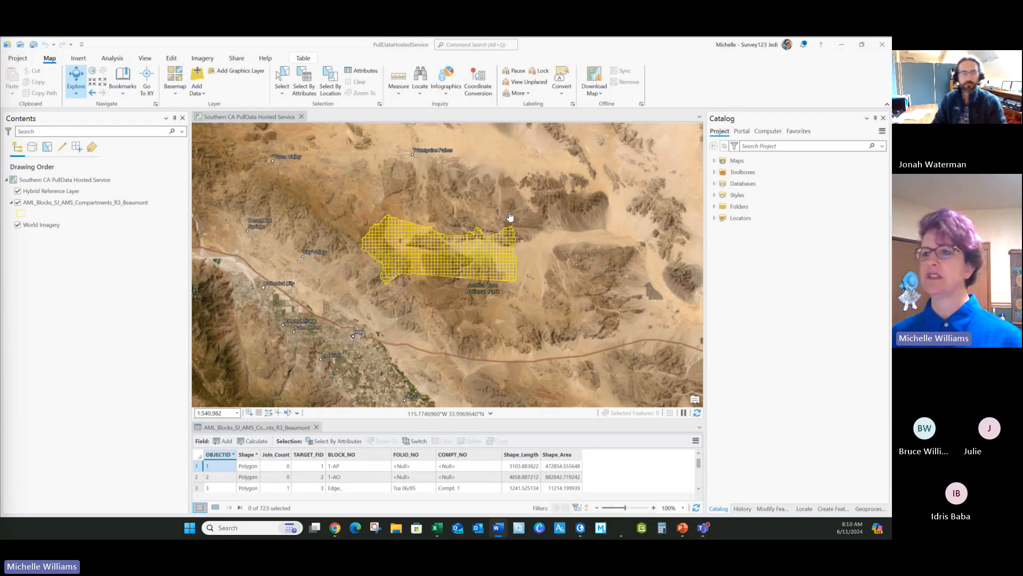
pyautogui.scroll(6, 482, 259)
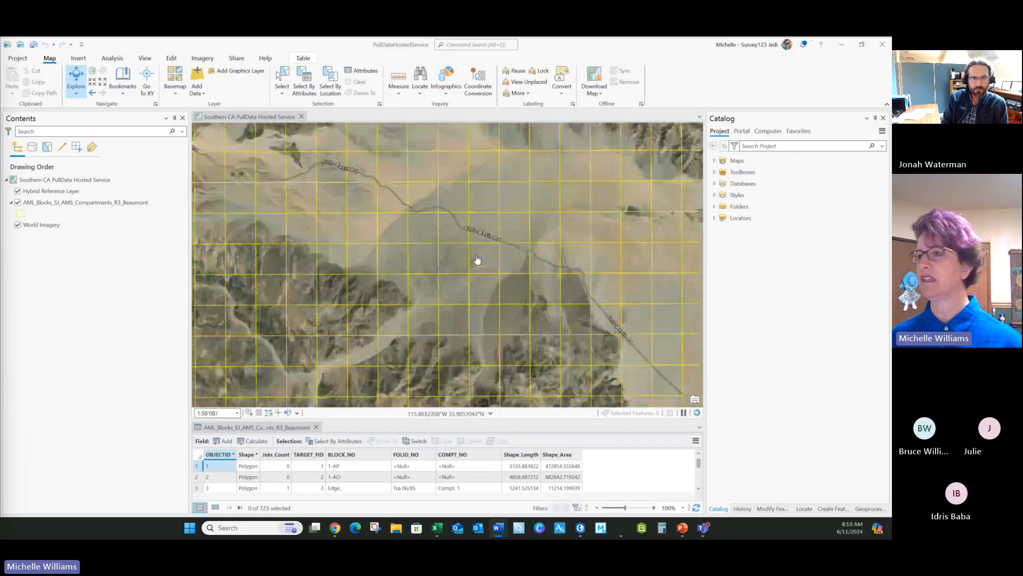
pyautogui.scroll(3, 477, 260)
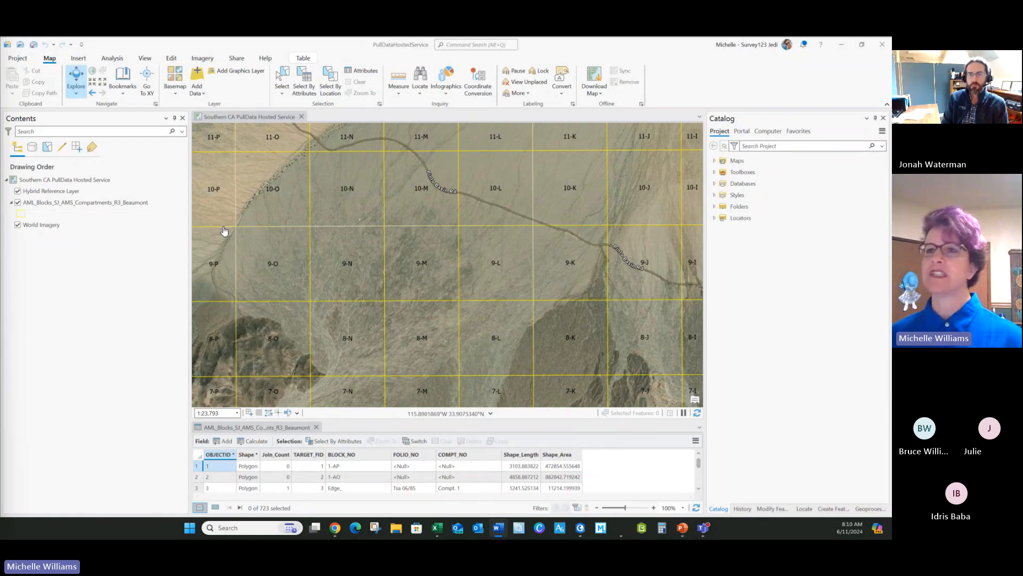
# Start a mobile map package of the Southern CA PullData Hosted Service map and set it to save to file
pyautogui.click(47, 204)
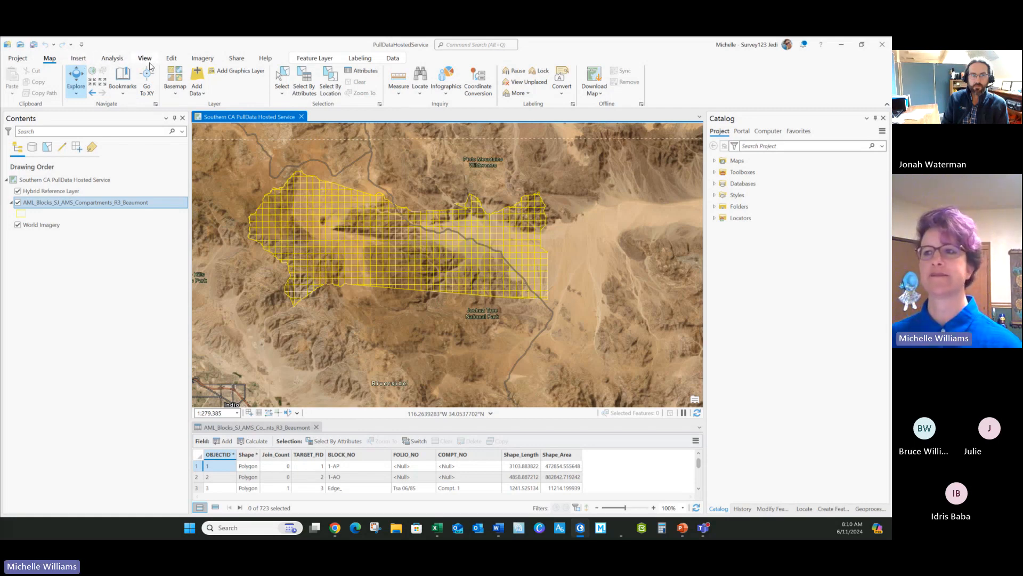
pyautogui.click(237, 59)
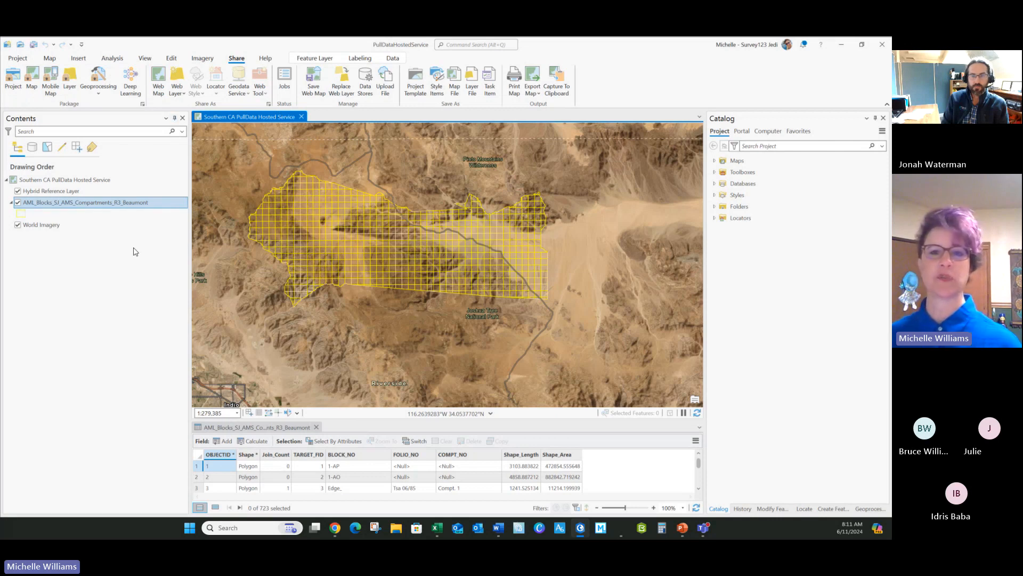
pyautogui.click(50, 88)
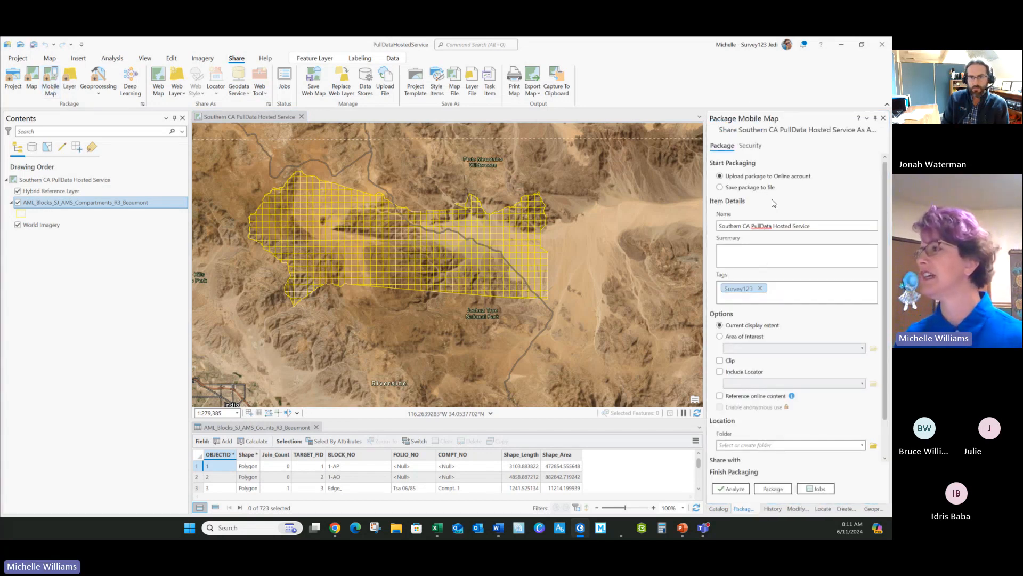
pyautogui.click(736, 192)
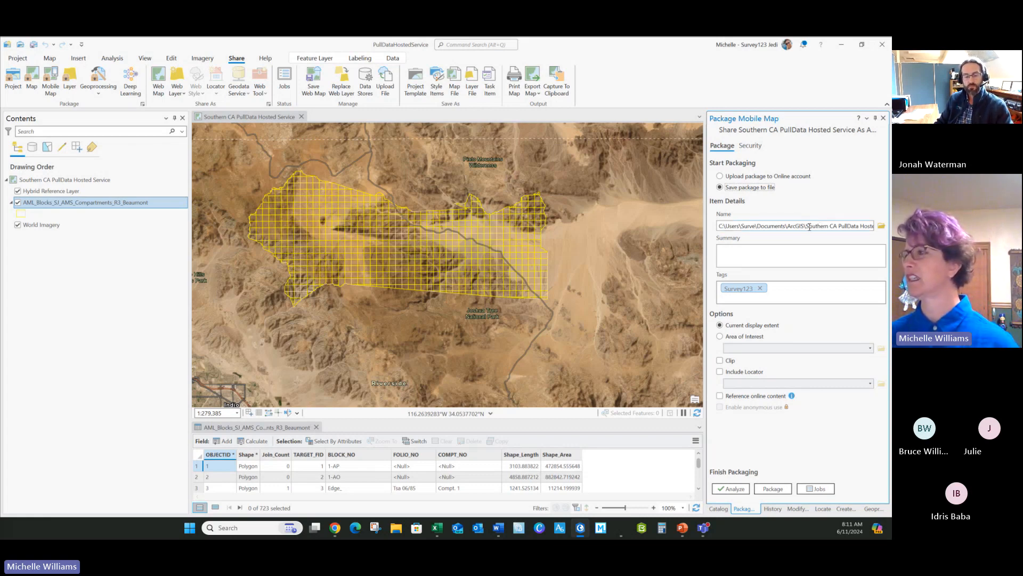
# Check the package's file name and enable Reference online content in its options
pyautogui.click(830, 225)
pyautogui.moveTo(830, 225); pyautogui.dragTo(877, 226)
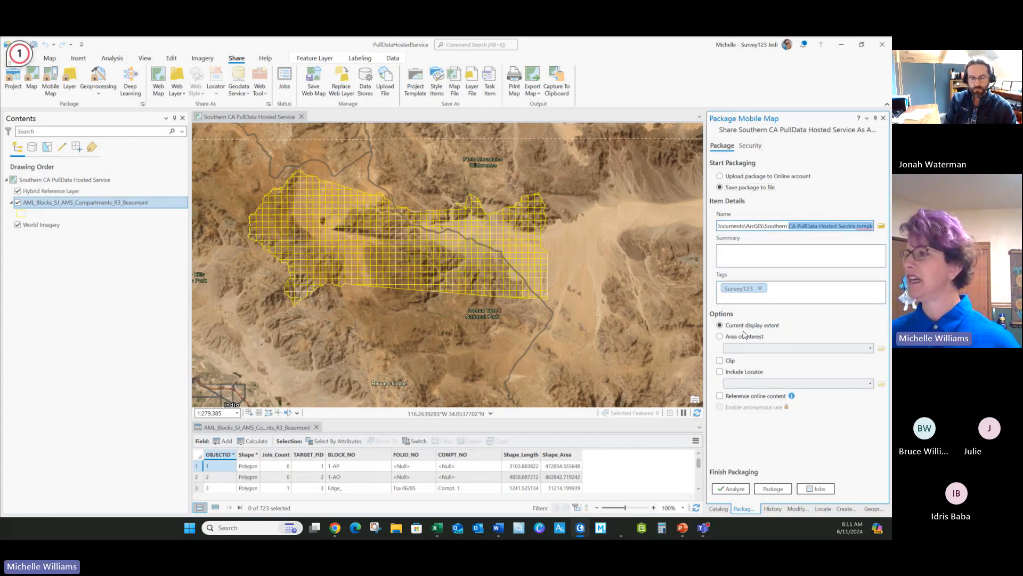
pyautogui.click(828, 430)
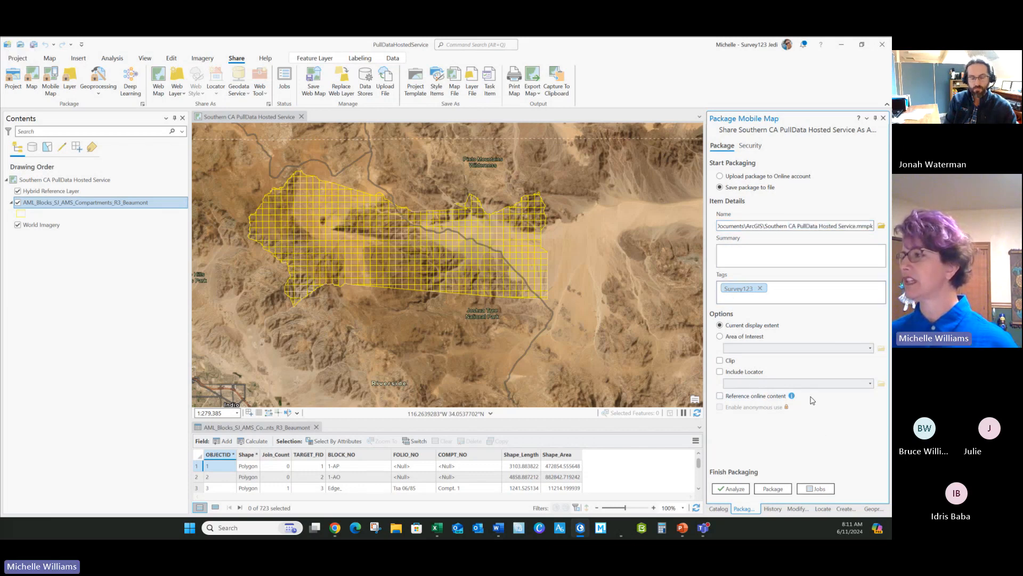
pyautogui.click(721, 396)
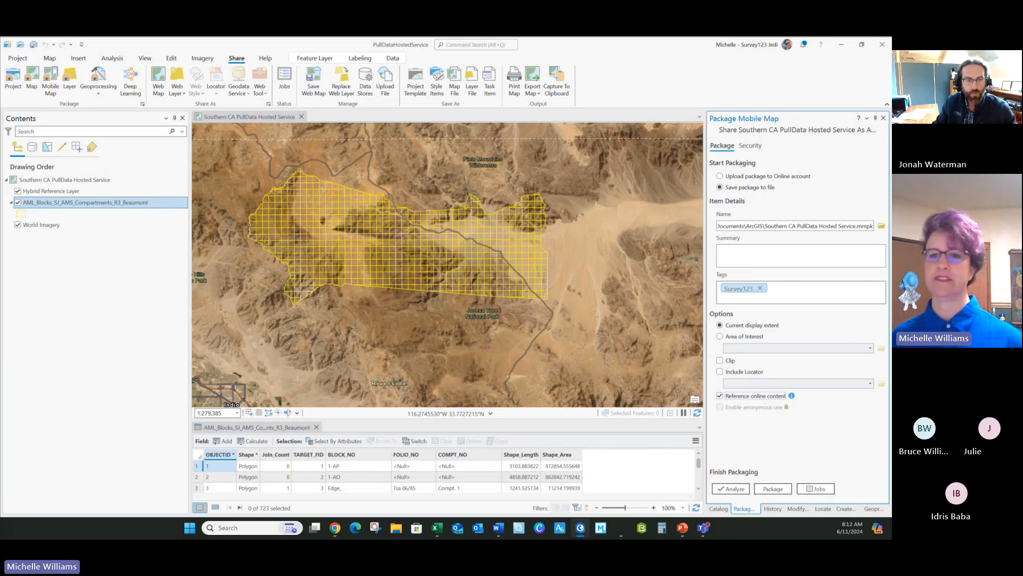
# Analyze the mobile map package for errors and create it
pyautogui.click(735, 490)
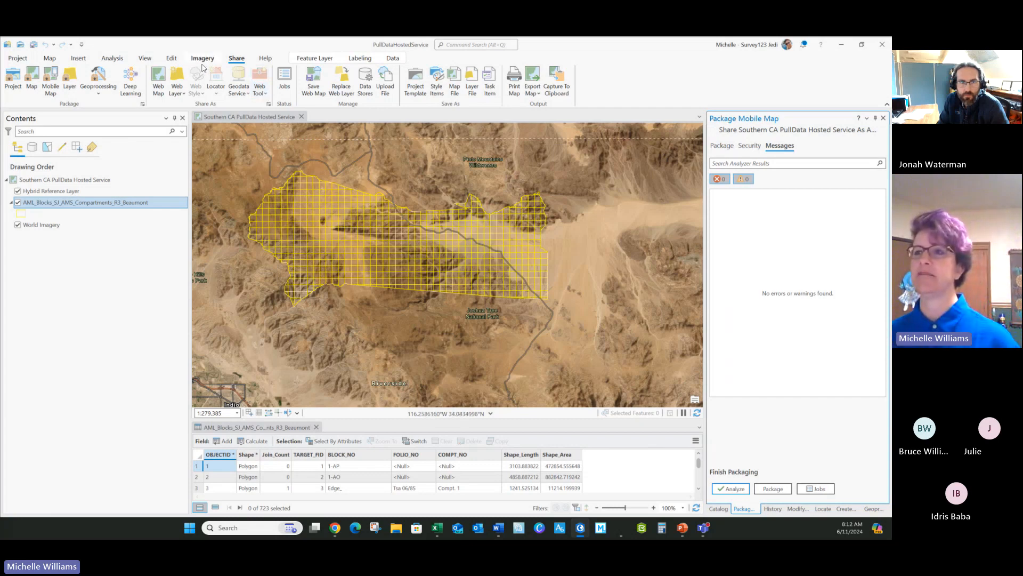
pyautogui.click(208, 138)
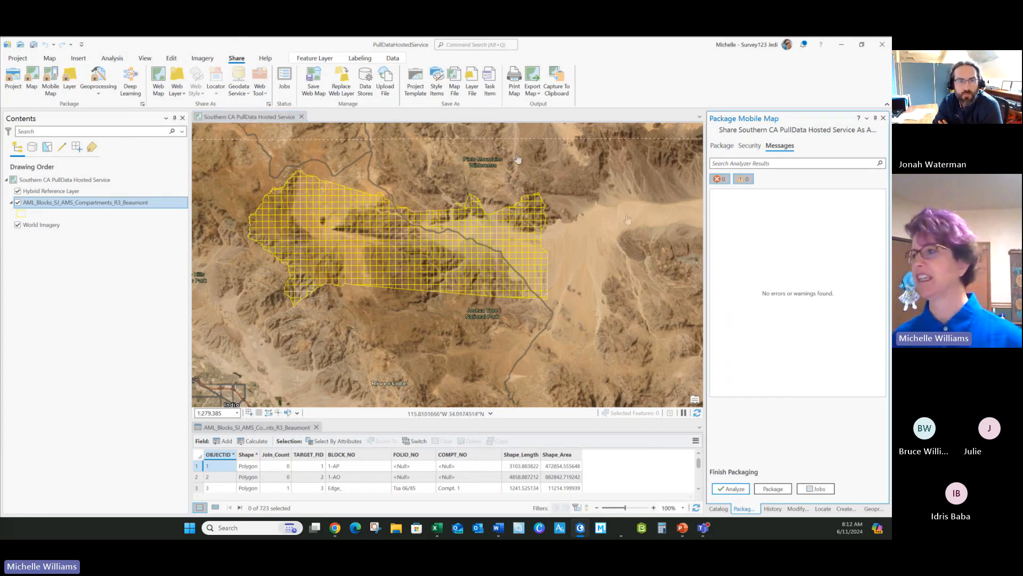
pyautogui.click(84, 280)
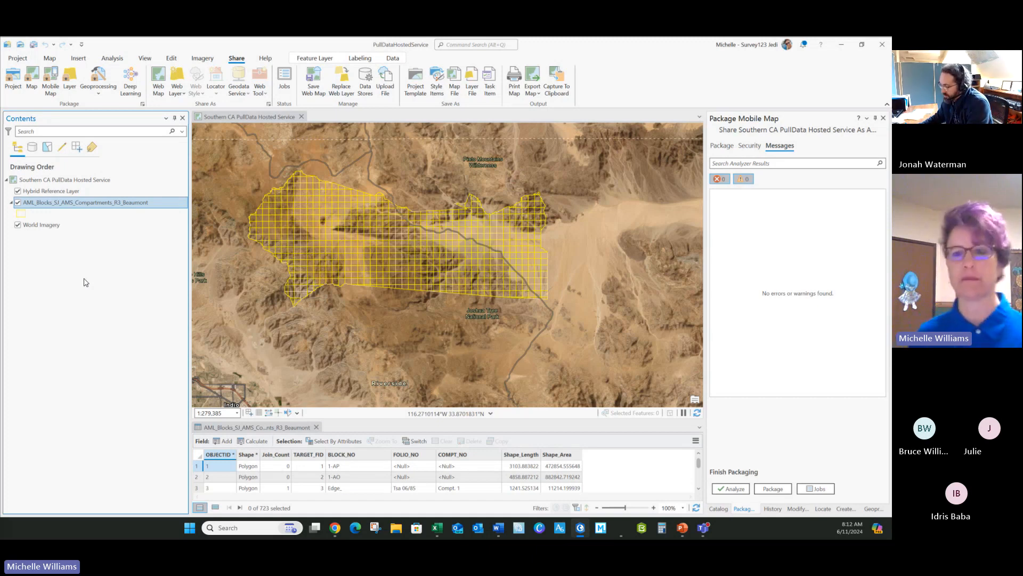
pyautogui.click(773, 488)
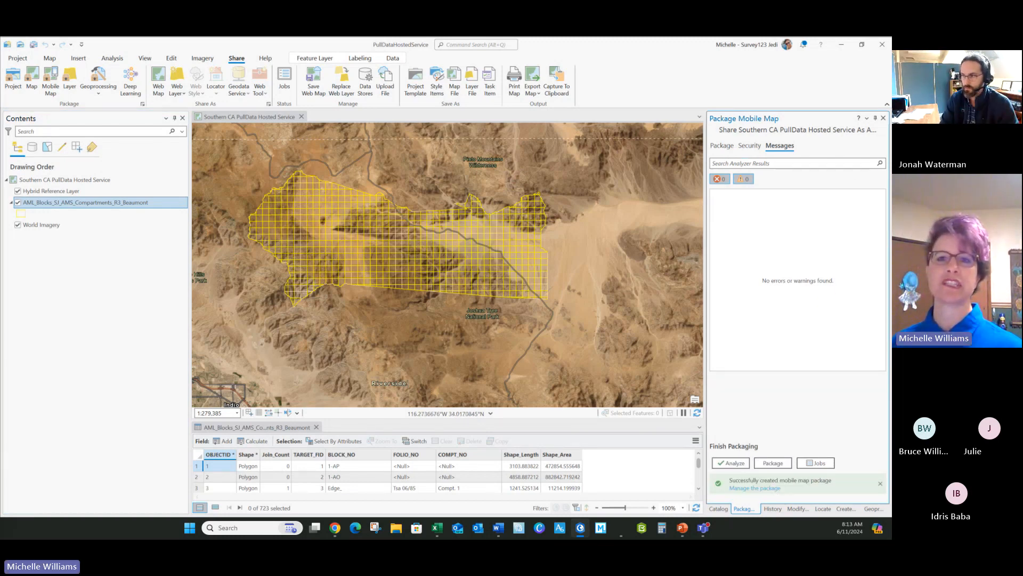
# Consult the MMPK and offline basemap steps in the Word handout and close the AML_Blocks attribute table in ArcGIS Pro
pyautogui.moveTo(1, 51); pyautogui.dragTo(367, 74)
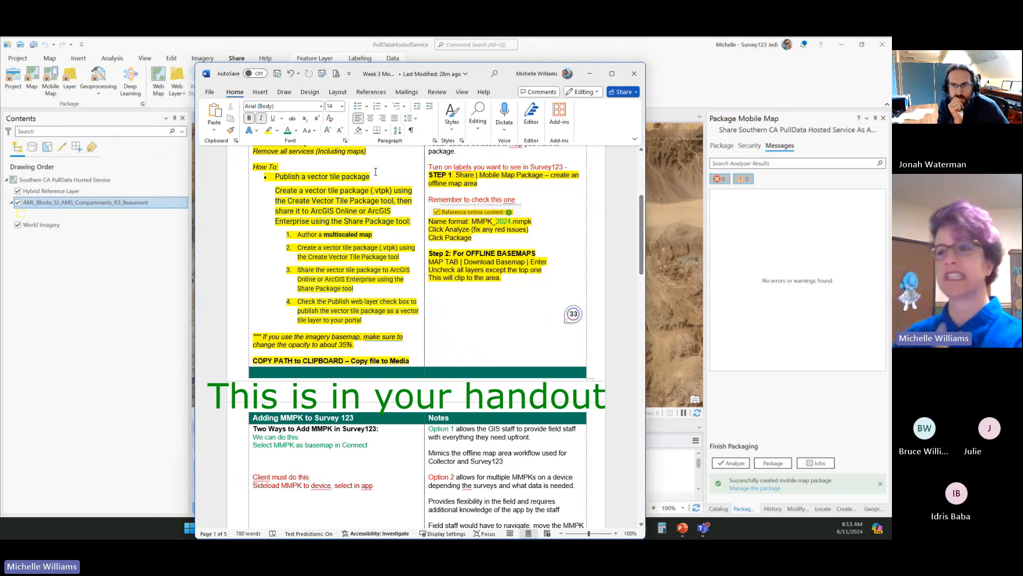
pyautogui.click(101, 274)
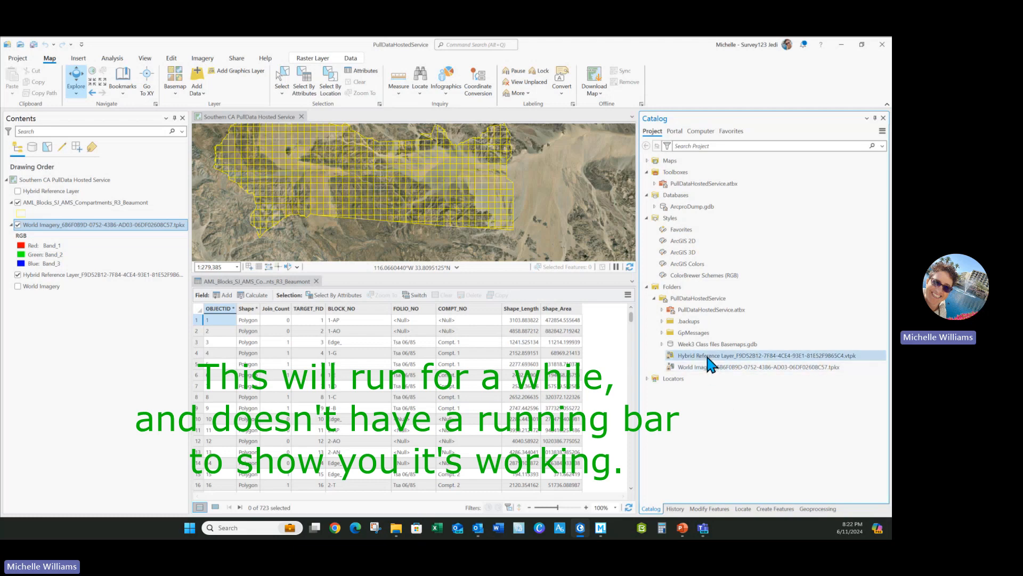
pyautogui.click(316, 281)
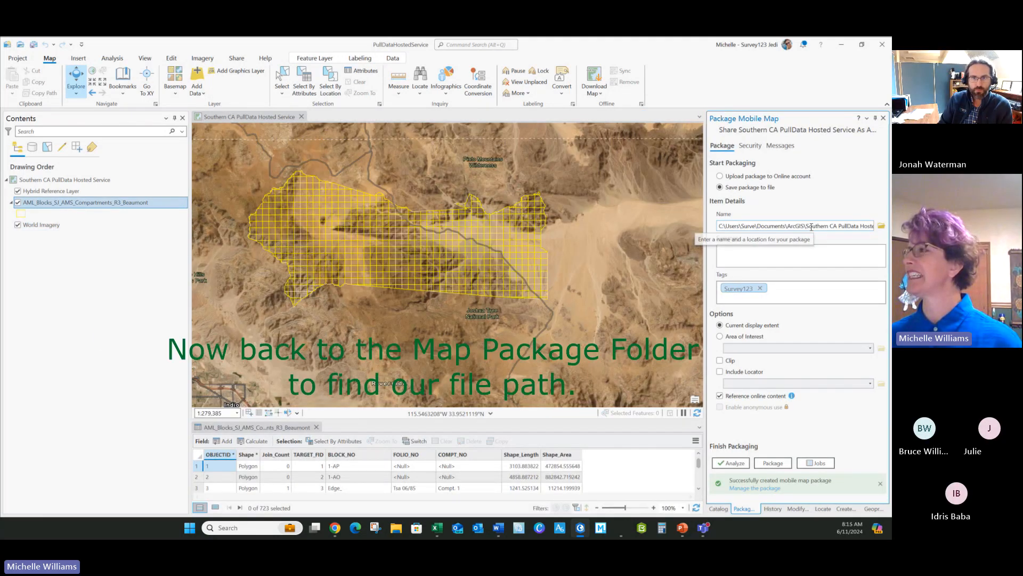
# Browse to the mobile map package's save location, copy its folder path and close the dialog without changing the package
pyautogui.moveTo(876, 226); pyautogui.dragTo(879, 226)
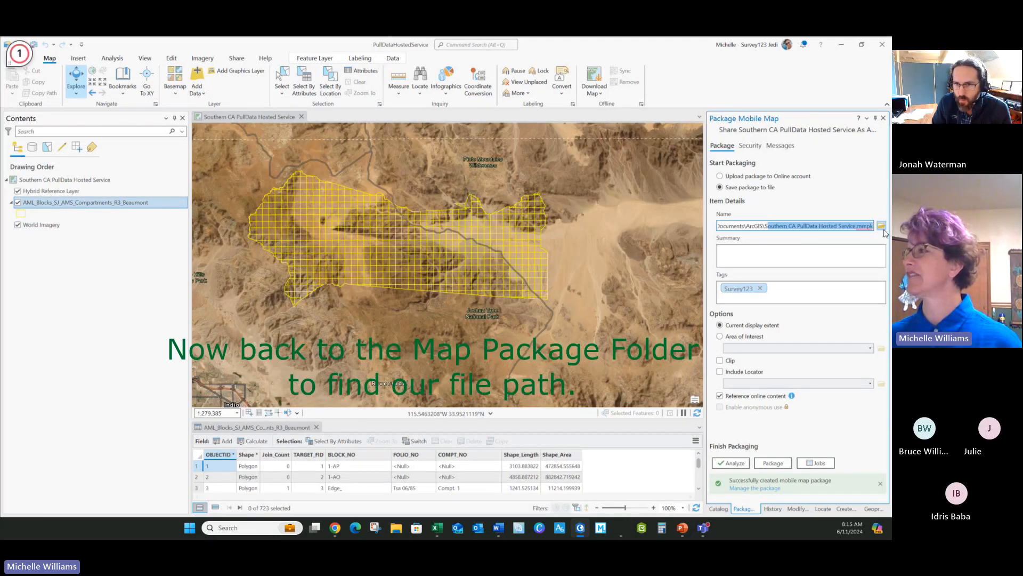
pyautogui.click(881, 229)
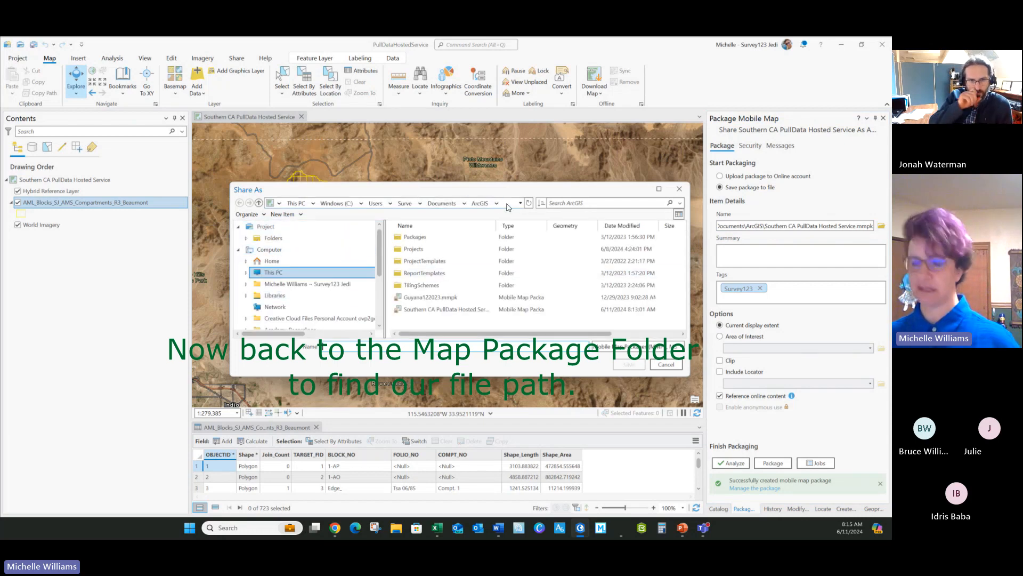
pyautogui.click(508, 205)
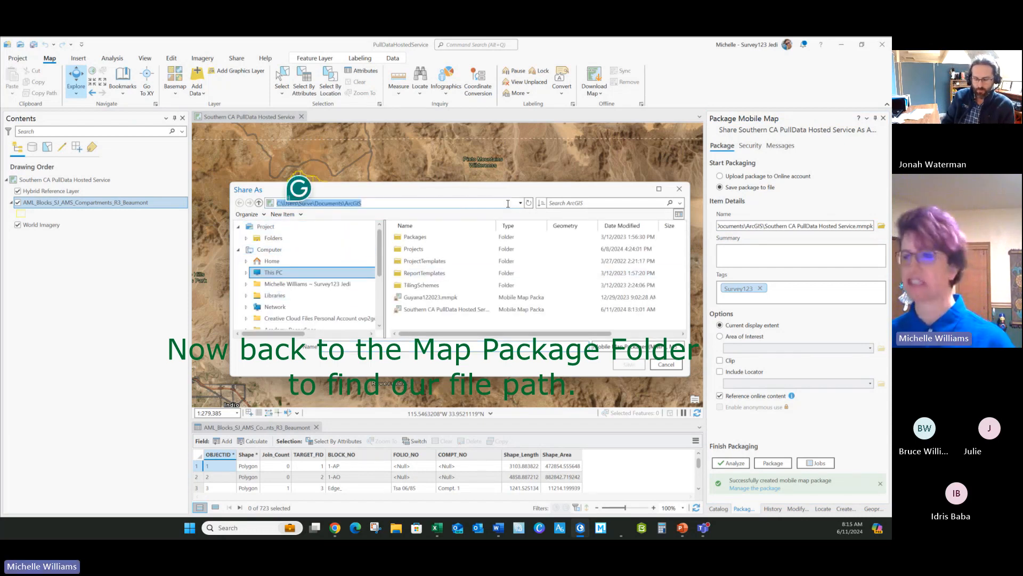
pyautogui.click(679, 191)
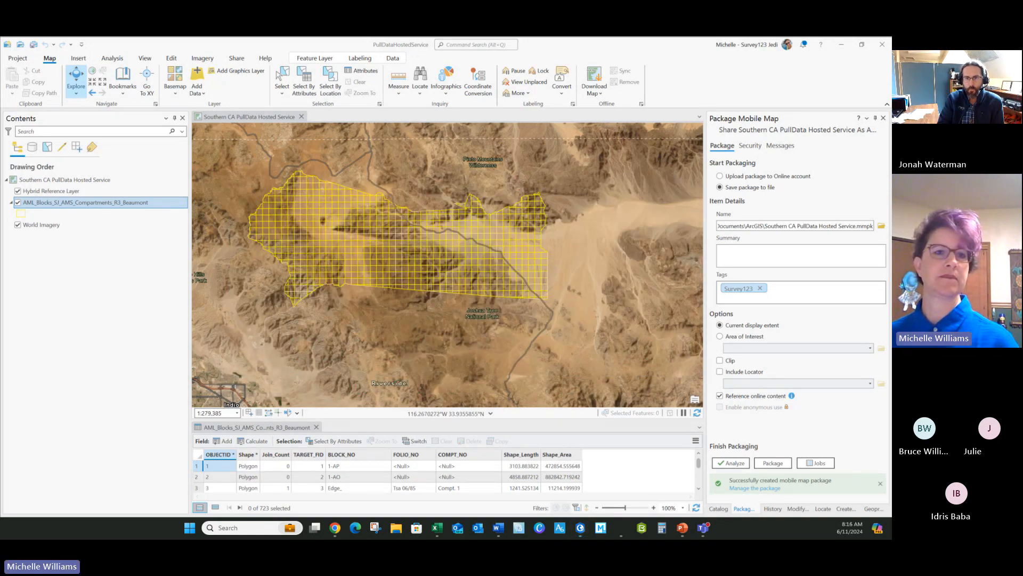
# Open a File Explorer window at the copied Documents\ArcGIS path and place it clear of the packaging settings
pyautogui.press('super+e')
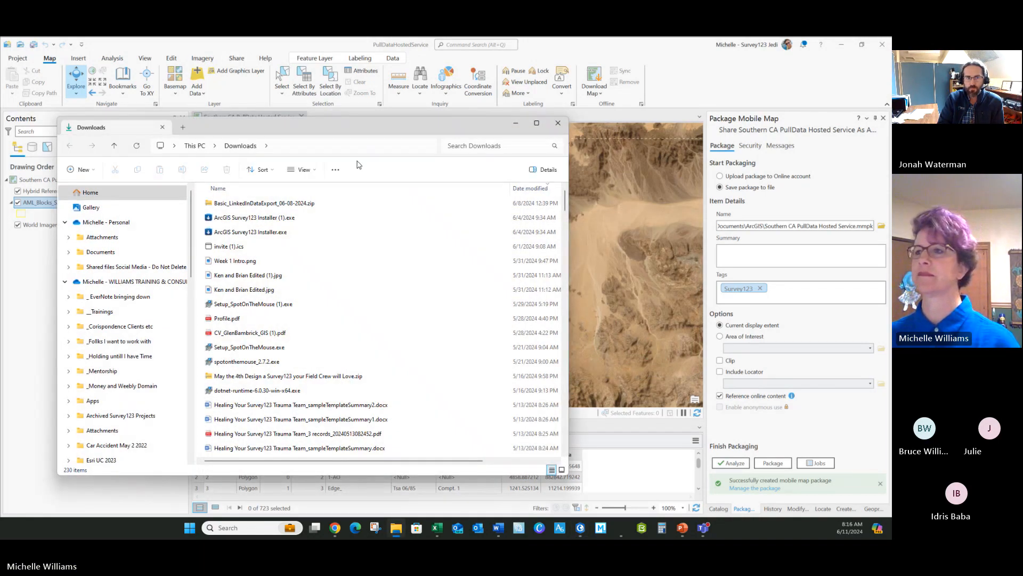
pyautogui.click(346, 150)
pyautogui.hotkey('ctrl', 'v')
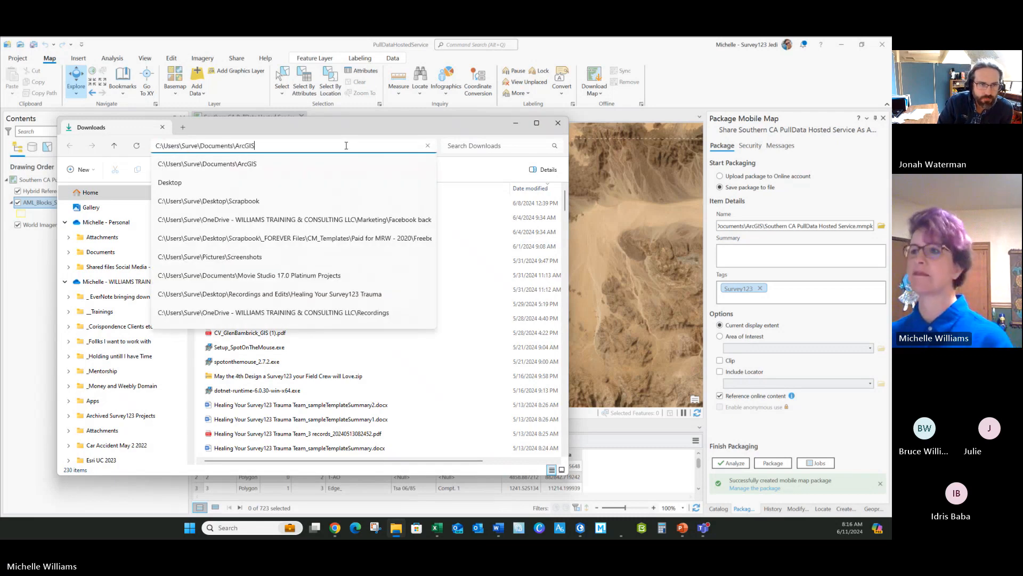
pyautogui.press('Return')
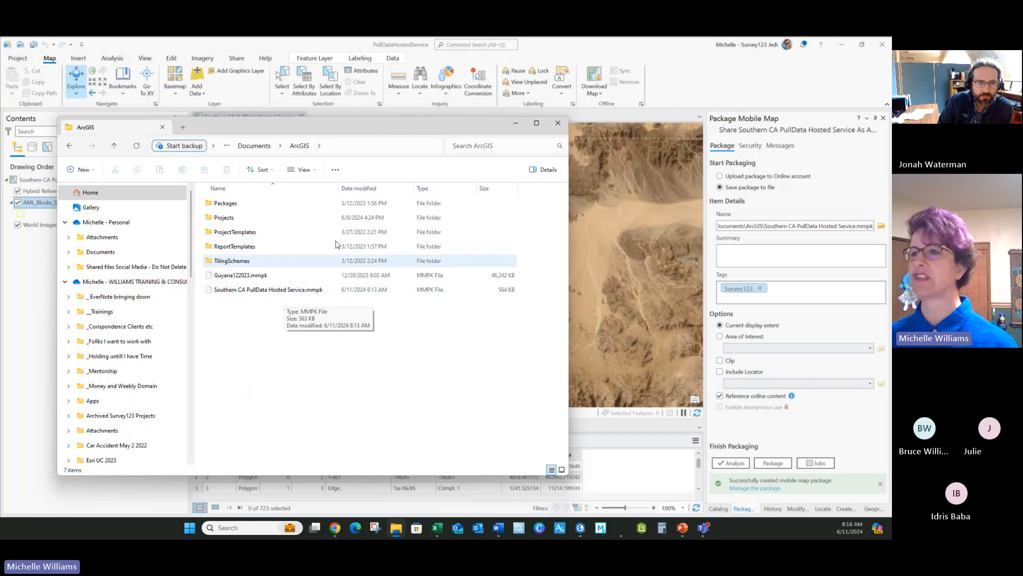
pyautogui.moveTo(391, 134); pyautogui.dragTo(436, 80)
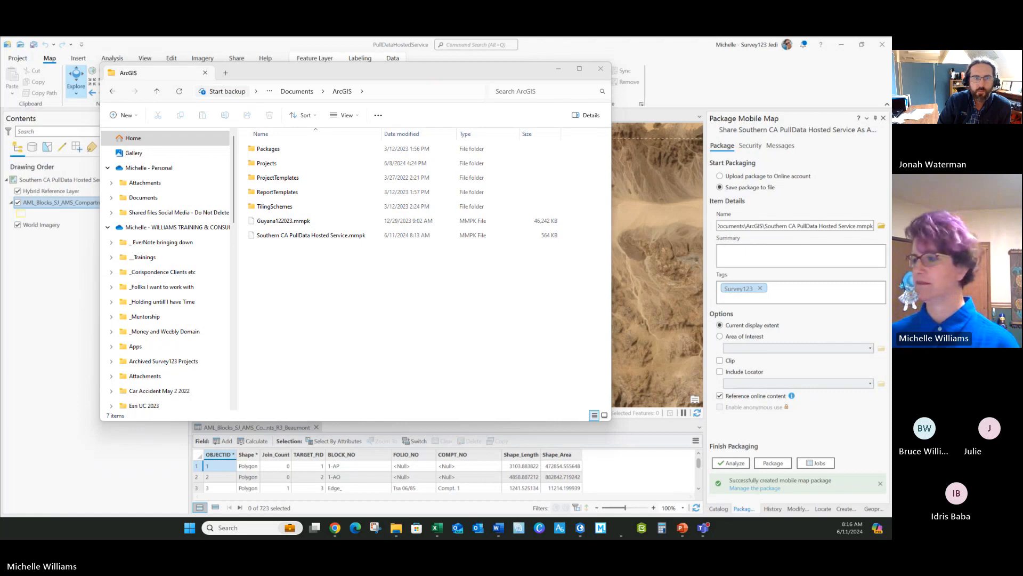
# Switch to ArcGIS Survey123 Connect, open the Repeat Family Address Book MRW survey's files folder and place it beside the package folder
pyautogui.click(622, 529)
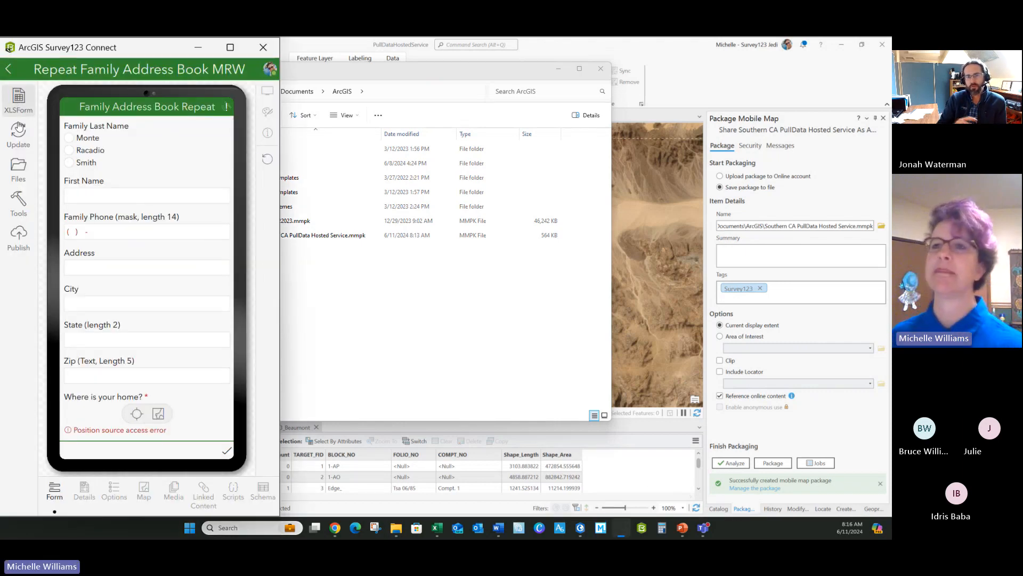
pyautogui.click(19, 169)
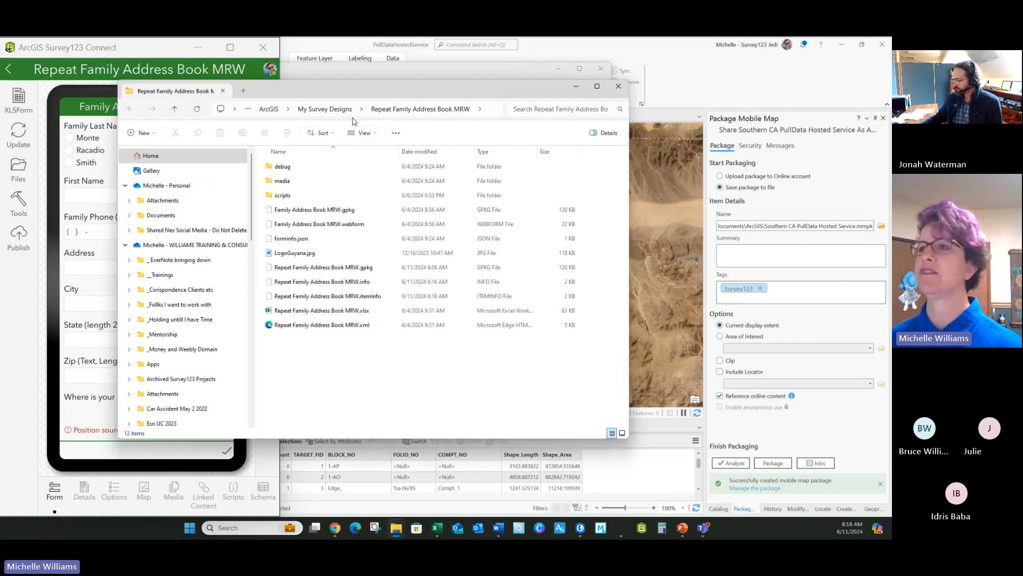
pyautogui.moveTo(451, 90); pyautogui.dragTo(739, 217)
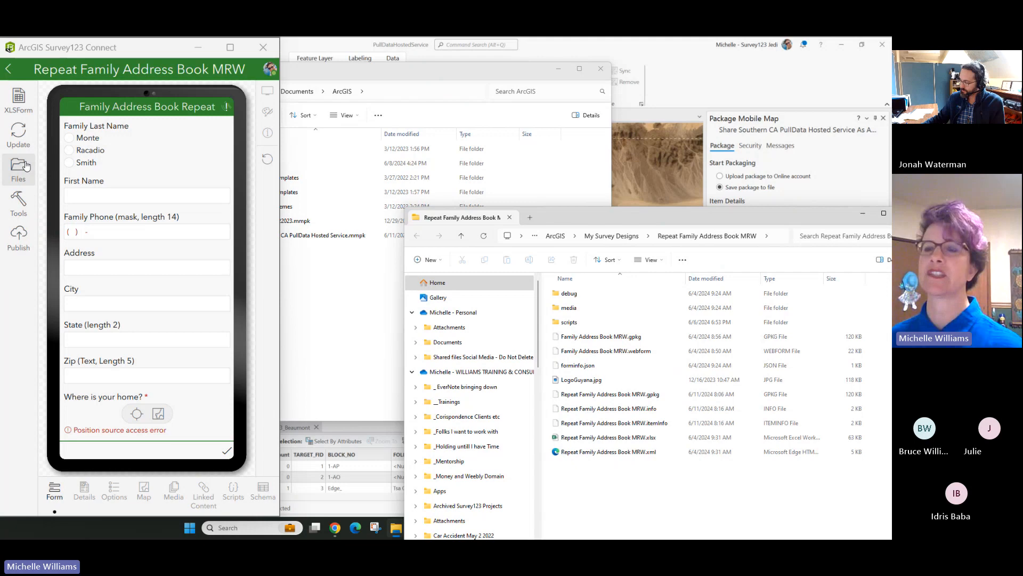
# Move Southern CA PullData Hosted Service.mmpk into the survey's media folder and open that folder
pyautogui.click(431, 70)
pyautogui.moveTo(298, 238); pyautogui.dragTo(361, 290)
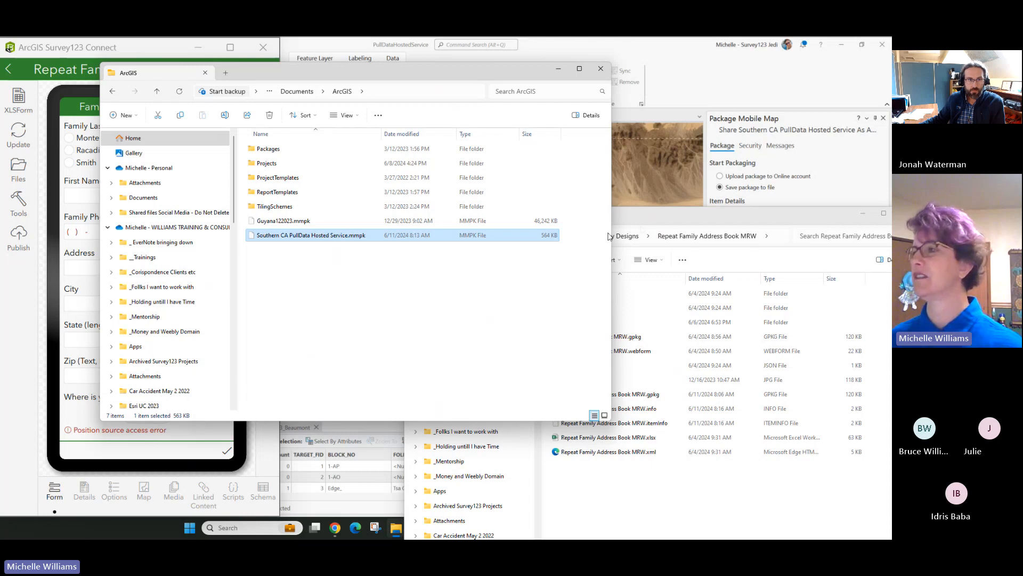
pyautogui.moveTo(611, 234); pyautogui.dragTo(612, 313)
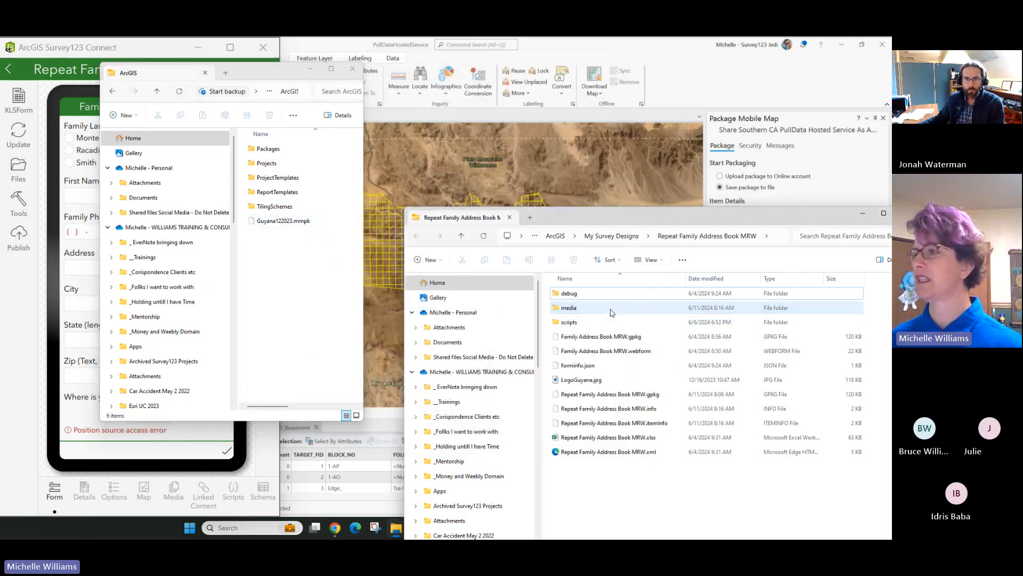
pyautogui.doubleClick(611, 308)
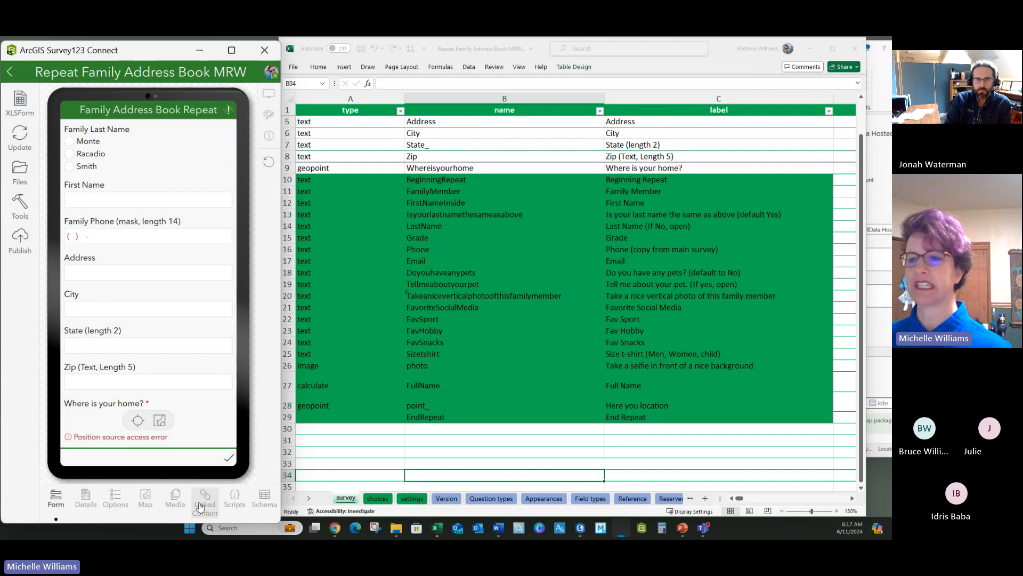
# Update the survey from its XLSForm, compare the conversion warnings with the repeat rows and dismiss them
pyautogui.click(147, 501)
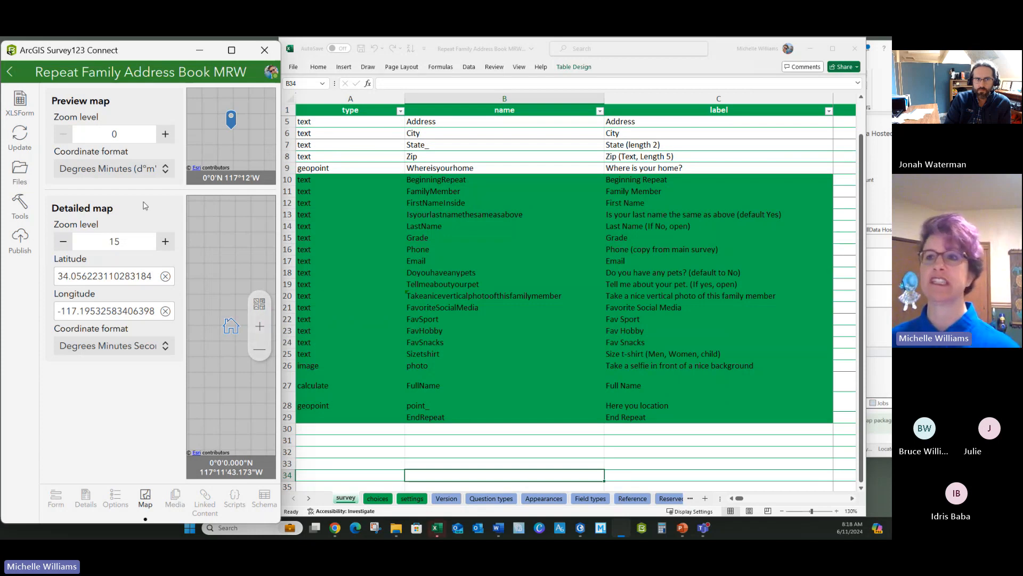
pyautogui.click(17, 142)
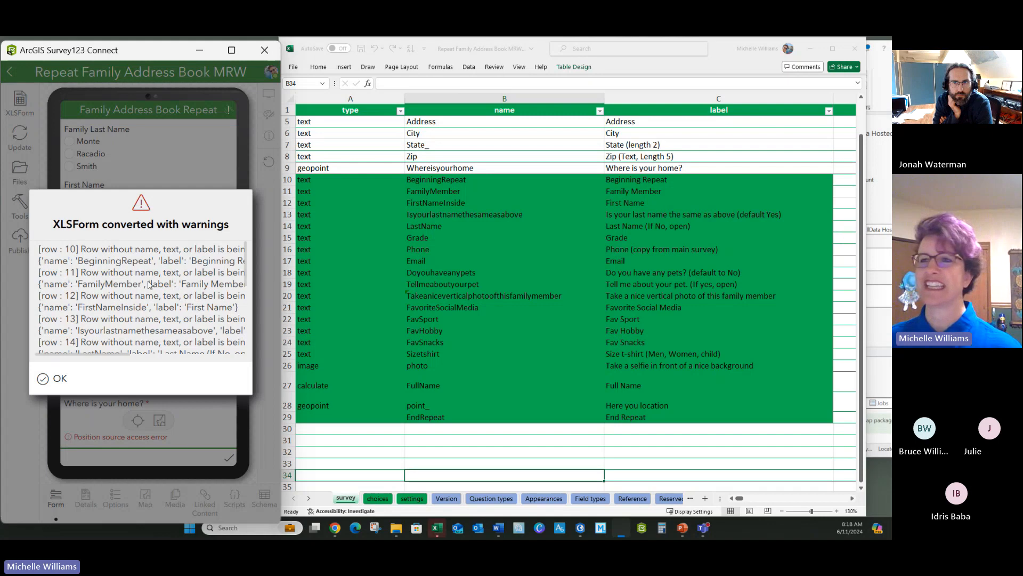
pyautogui.click(466, 300)
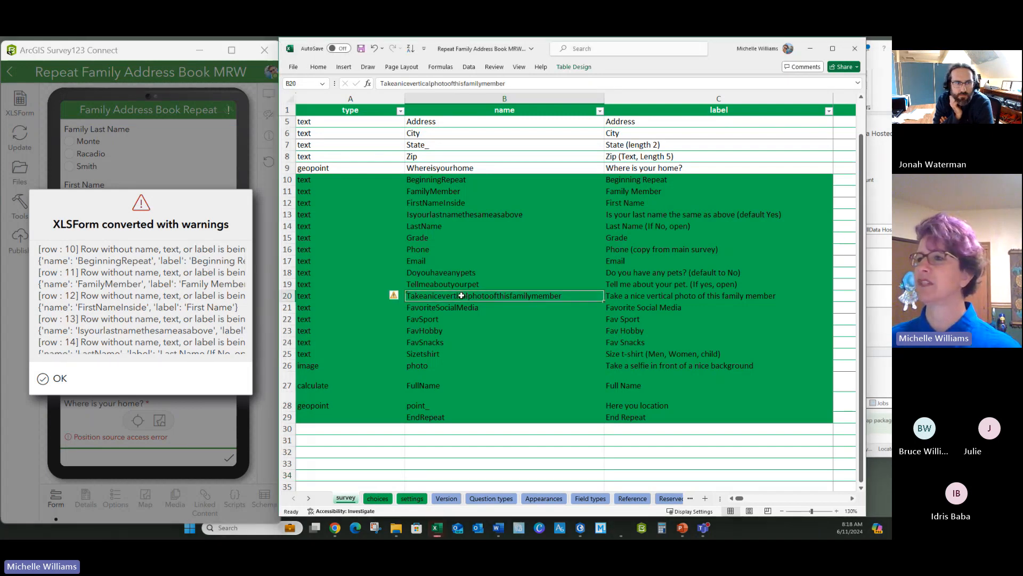
pyautogui.scroll(1, 464, 297)
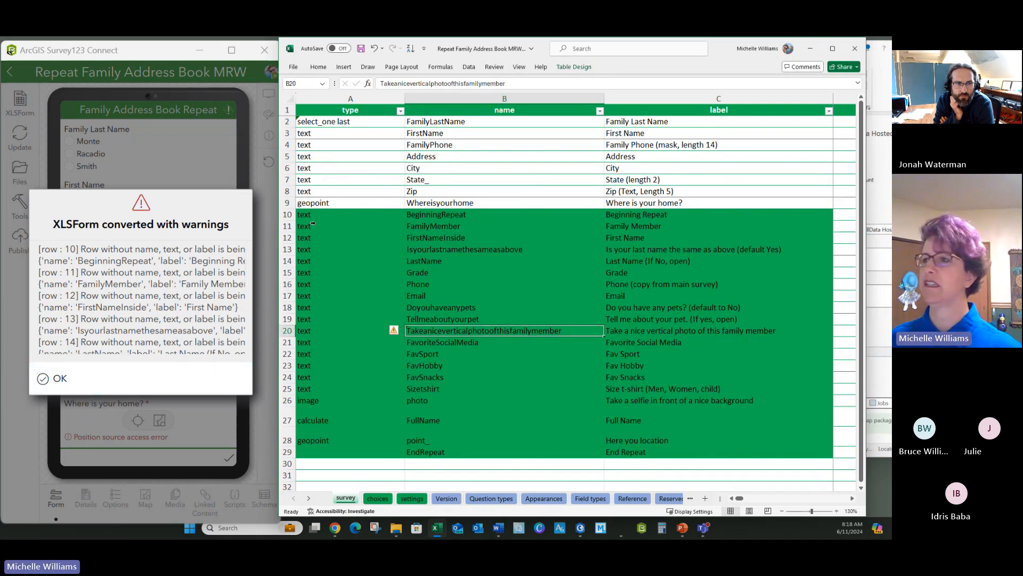
pyautogui.click(437, 218)
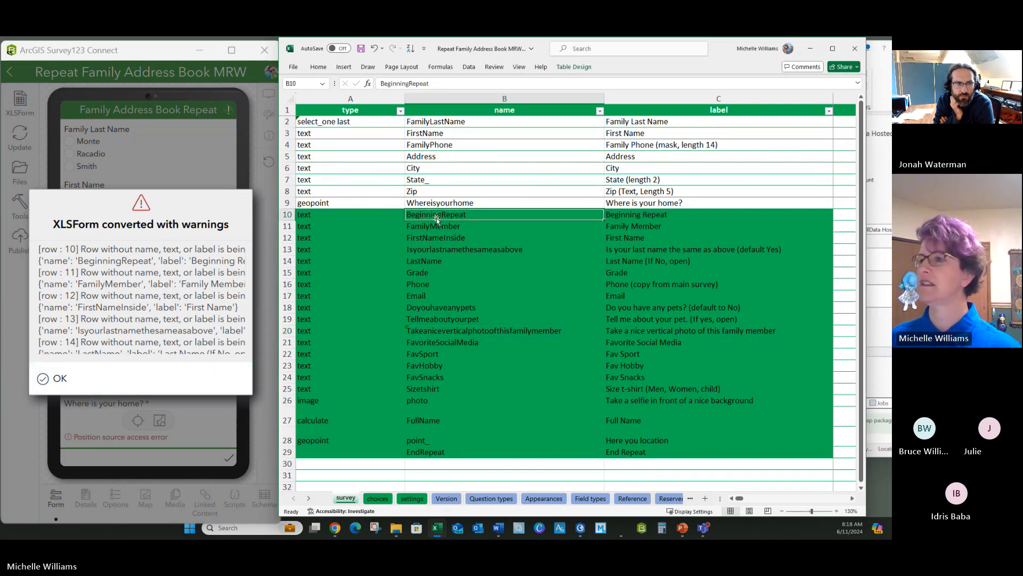
pyautogui.click(53, 381)
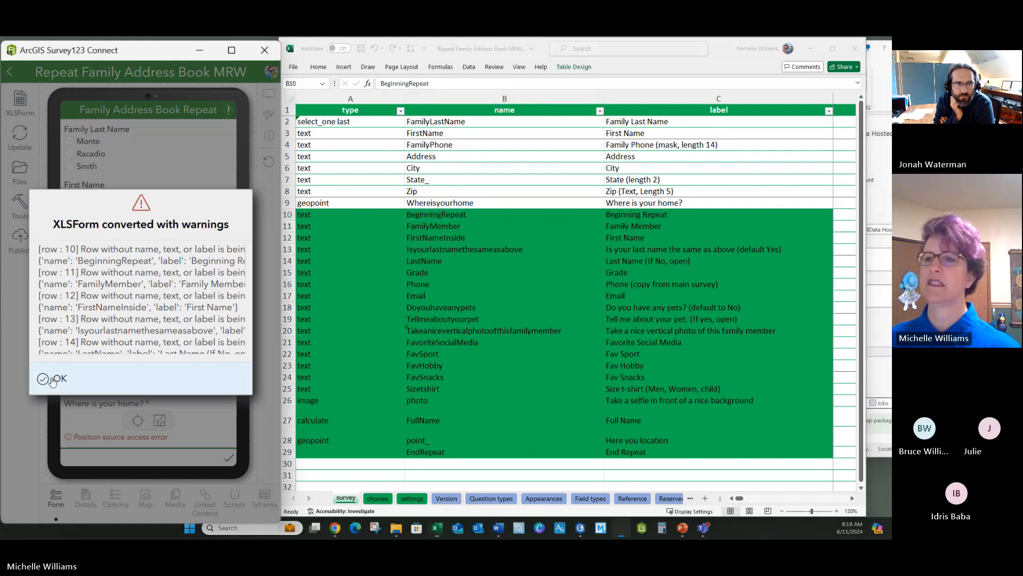
pyautogui.click(53, 380)
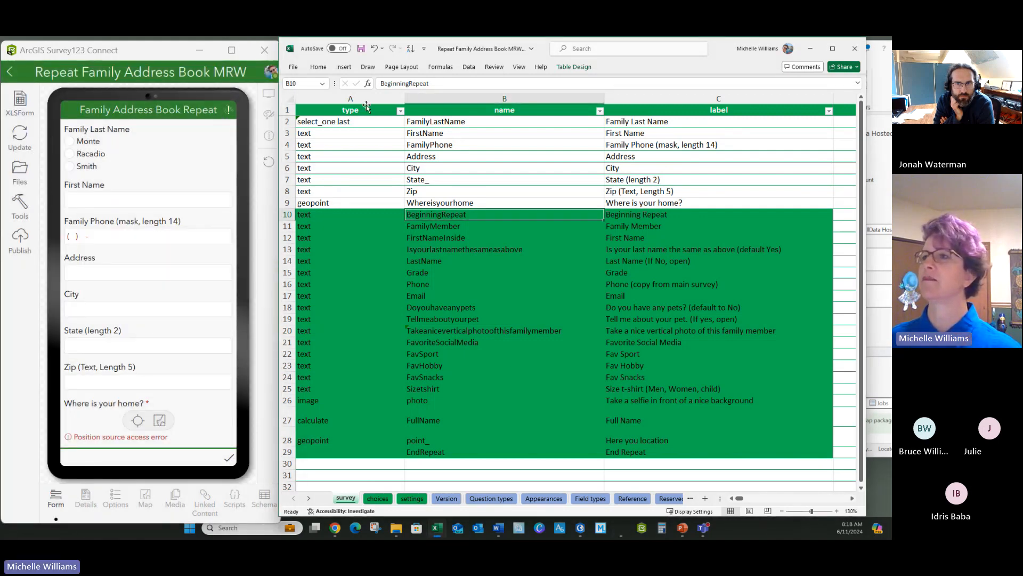
# Save the XLSForm and set the type of the EndRepeat row to end repeat
pyautogui.click(367, 133)
pyautogui.click(361, 48)
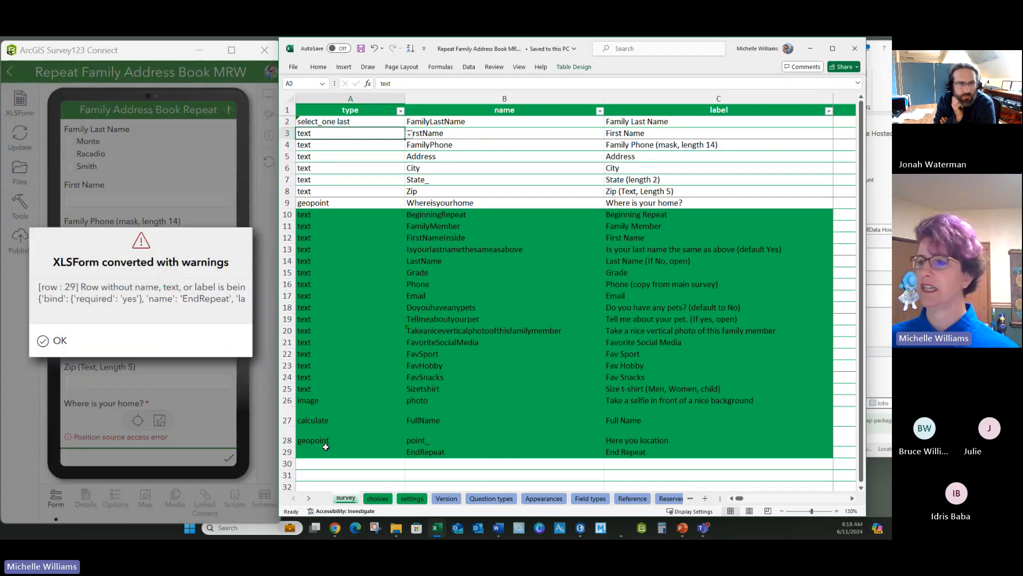
pyautogui.click(361, 453)
pyautogui.click(408, 453)
pyautogui.scroll(-2, 354, 414)
pyautogui.scroll(-2, 355, 414)
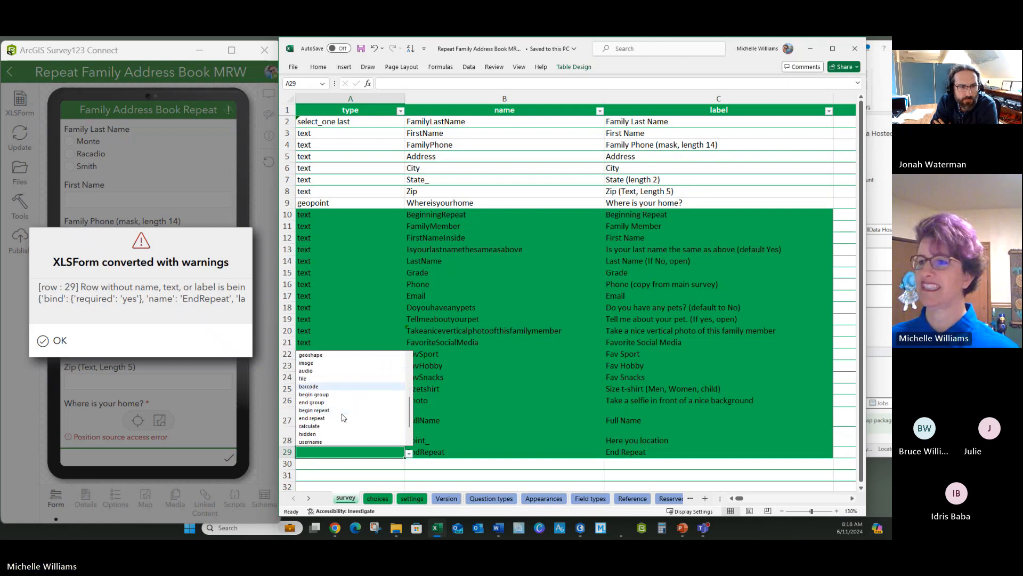
pyautogui.click(312, 418)
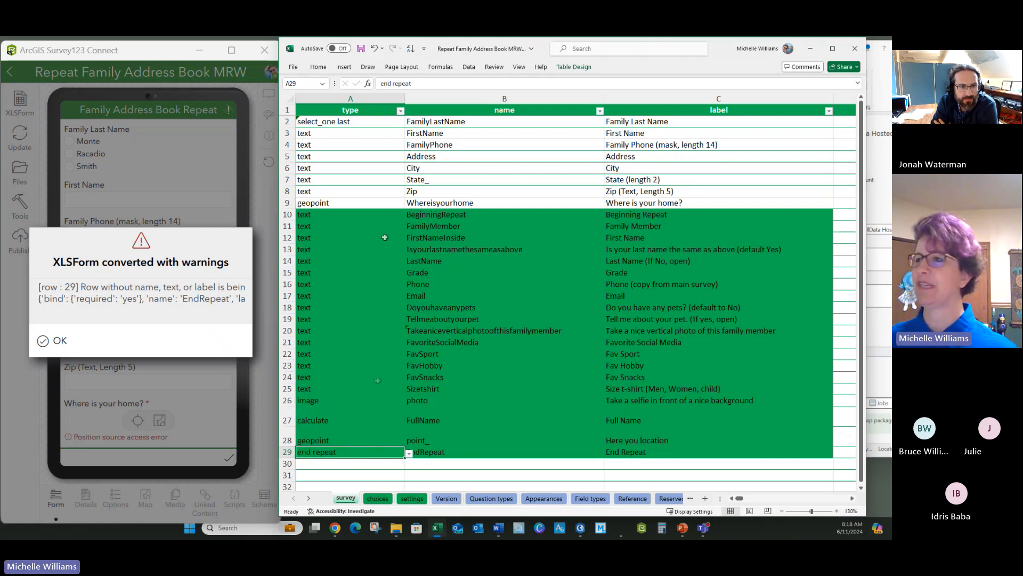
# Set the type of the BeginningRepeat row to begin repeat
pyautogui.click(399, 215)
pyautogui.click(409, 215)
pyautogui.scroll(-2, 336, 268)
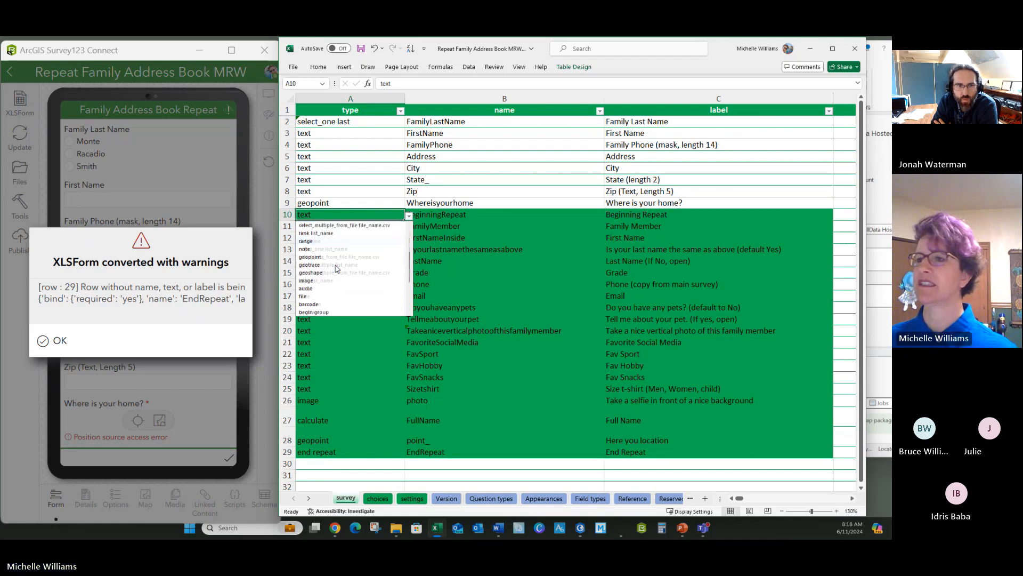
pyautogui.scroll(-1, 317, 310)
pyautogui.click(318, 311)
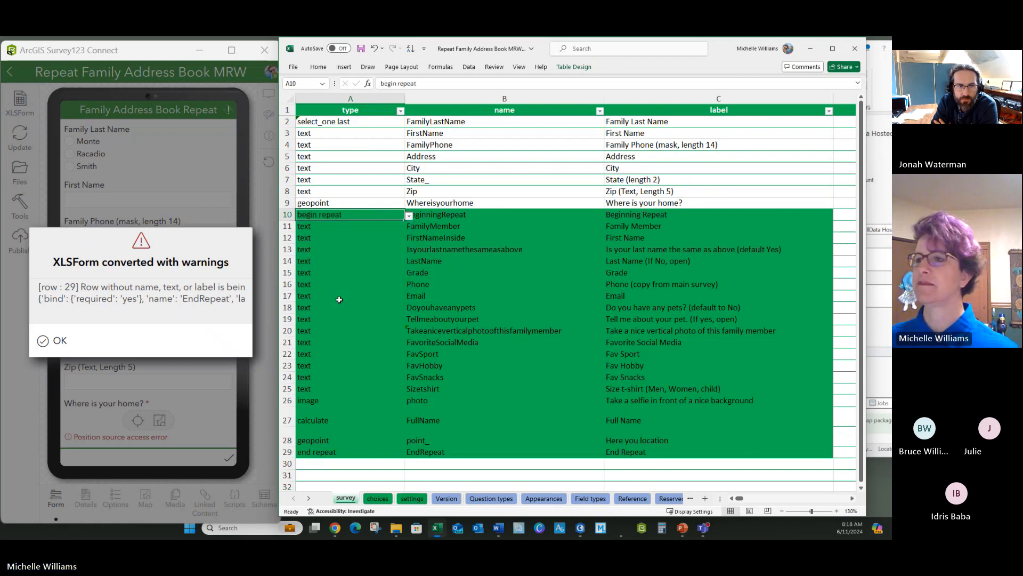
# Dismiss the conversion warning and save the XLSForm with the corrected repeat rows
pyautogui.click(421, 295)
pyautogui.click(59, 341)
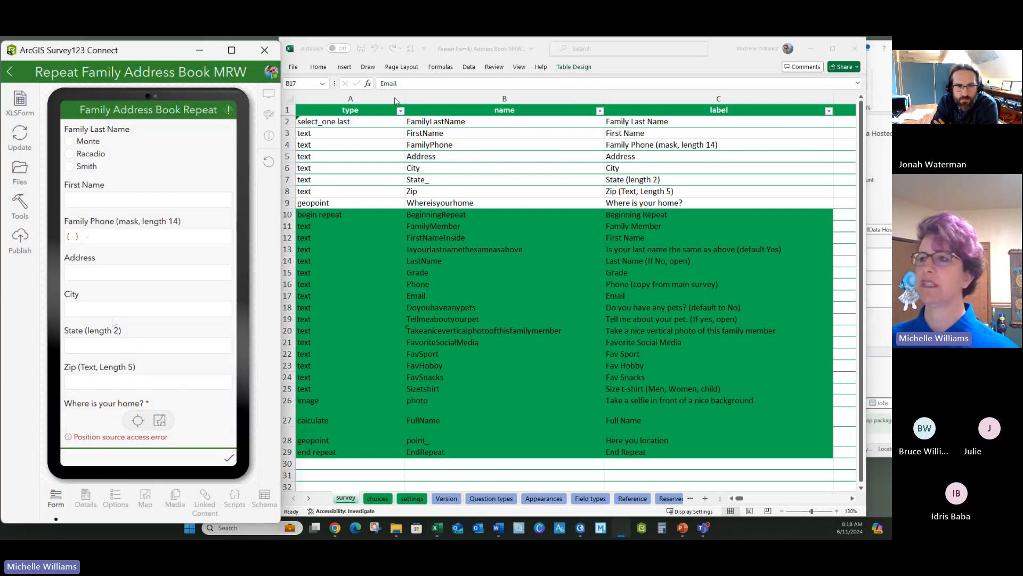
pyautogui.click(361, 48)
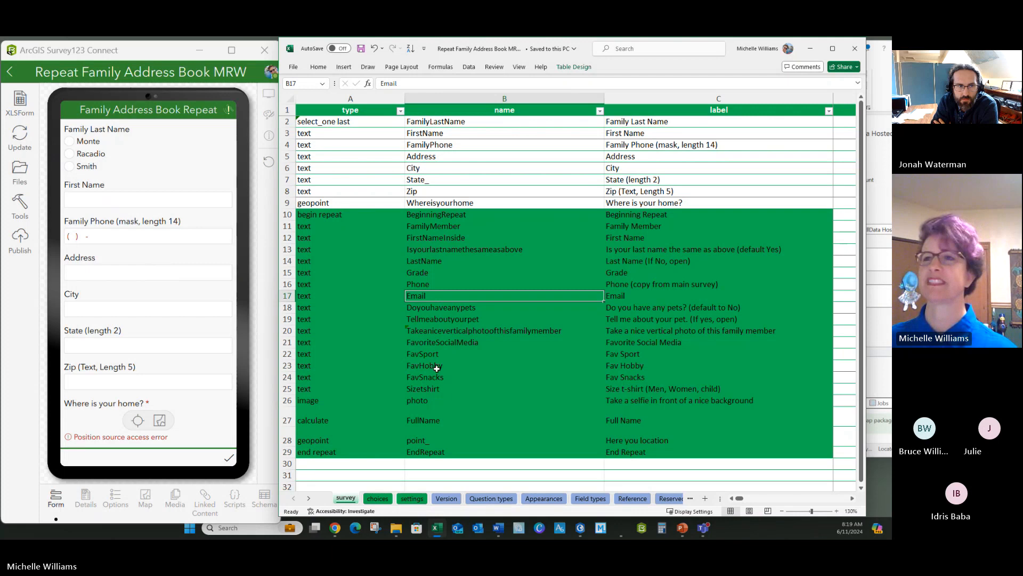
# Maximize Survey123 Connect and choose the Southern CA PullData Hosted Service basemap for the survey's detailed map
pyautogui.click(148, 499)
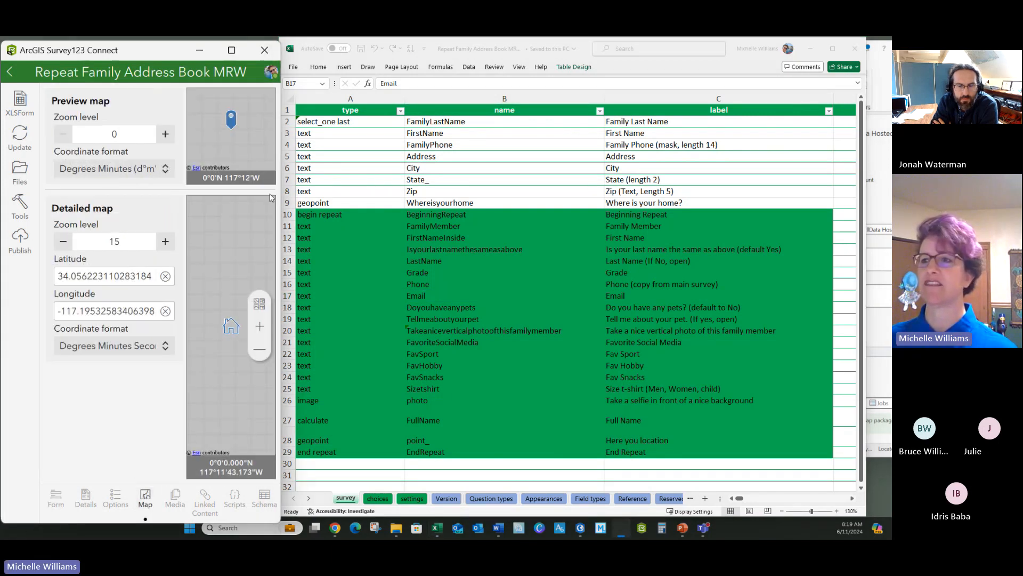
pyautogui.click(232, 50)
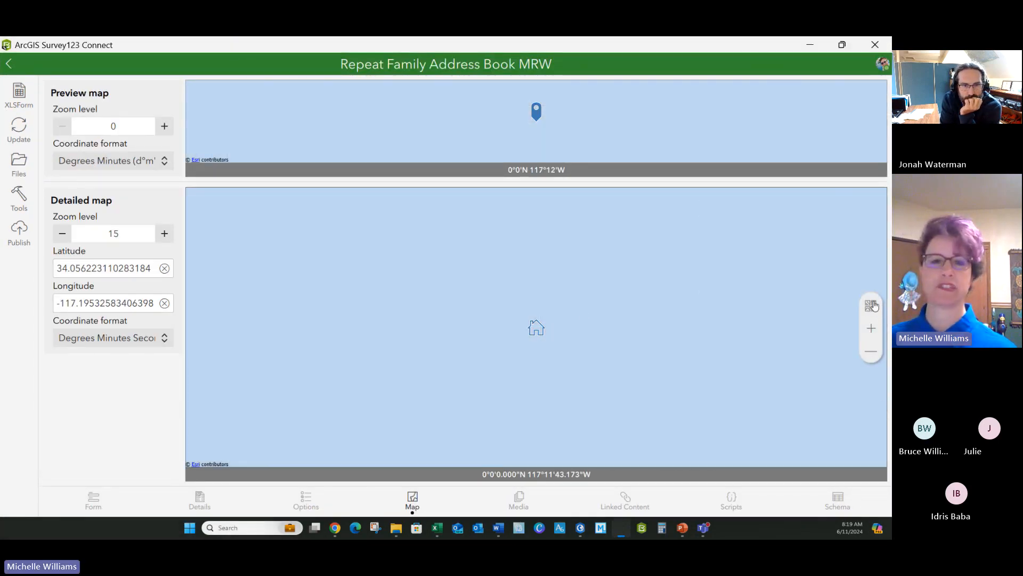
pyautogui.click(872, 305)
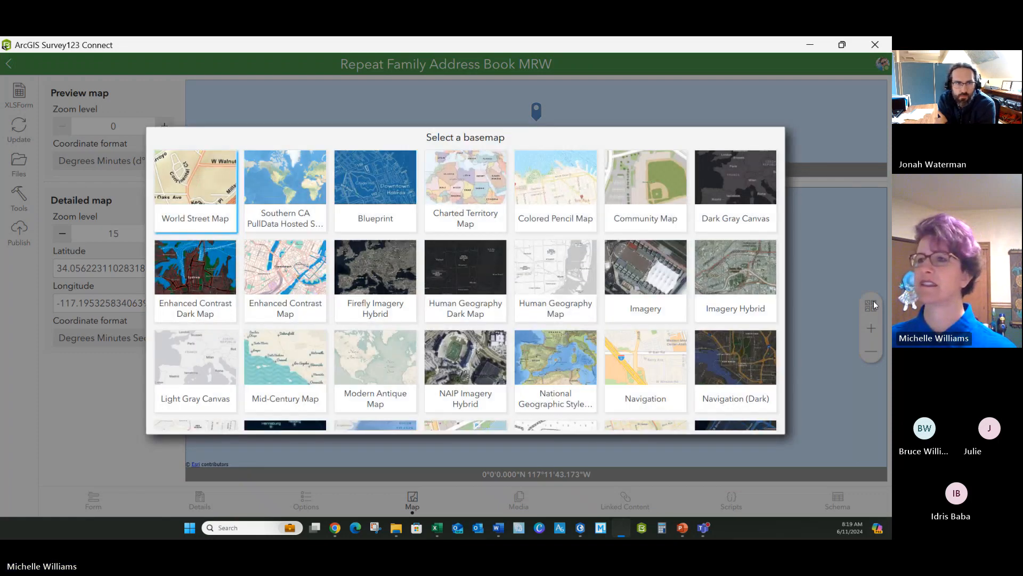
pyautogui.click(289, 198)
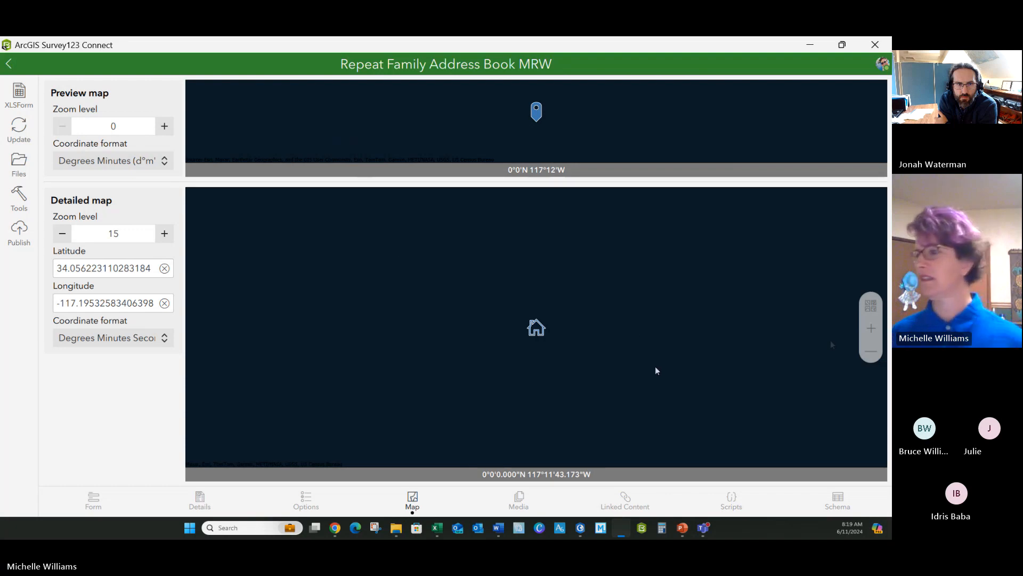
# Set the detailed map's default zoom level to 11.5
pyautogui.click(872, 329)
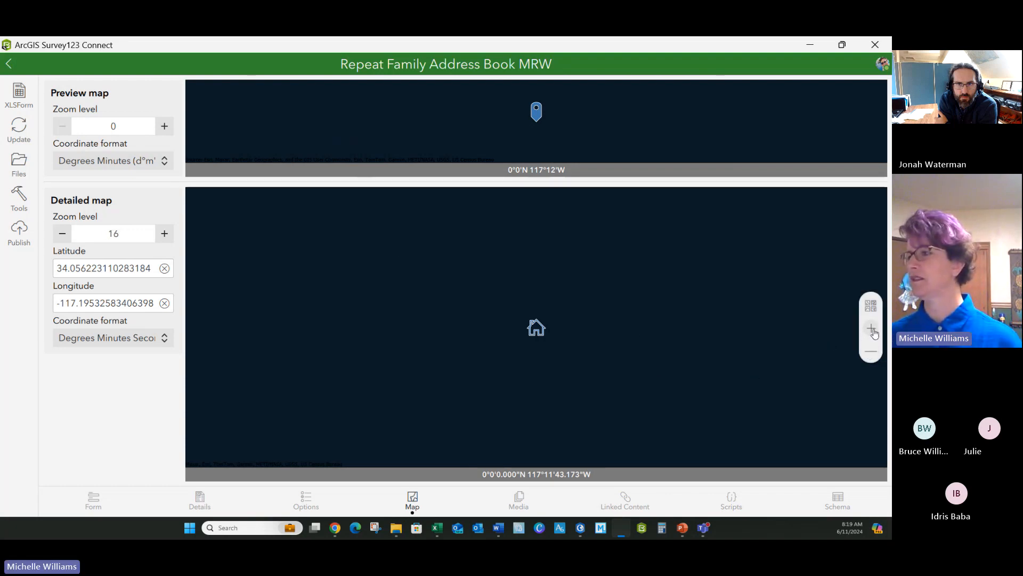
pyautogui.click(868, 352)
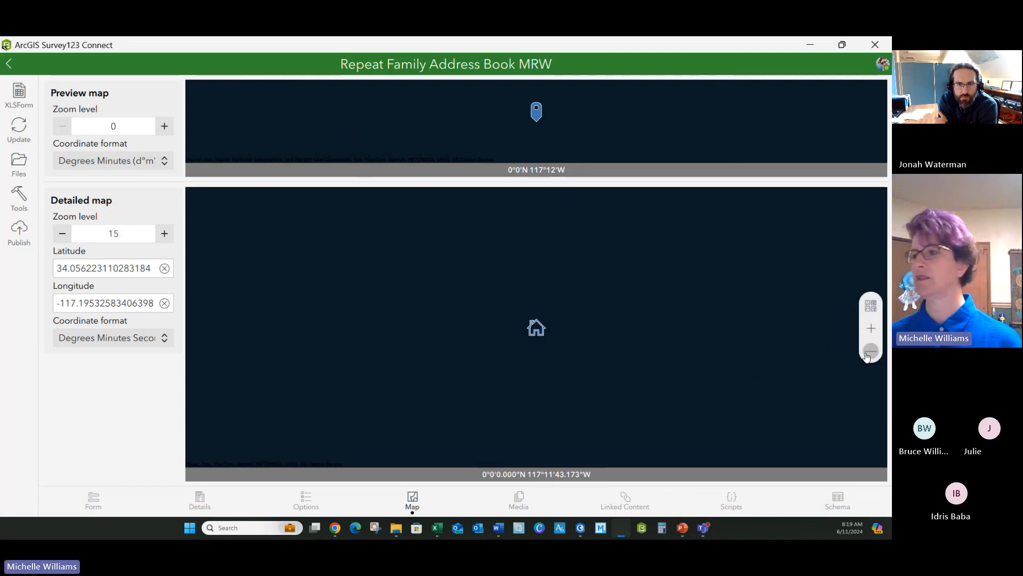
pyautogui.click(869, 354)
pyautogui.click(868, 353)
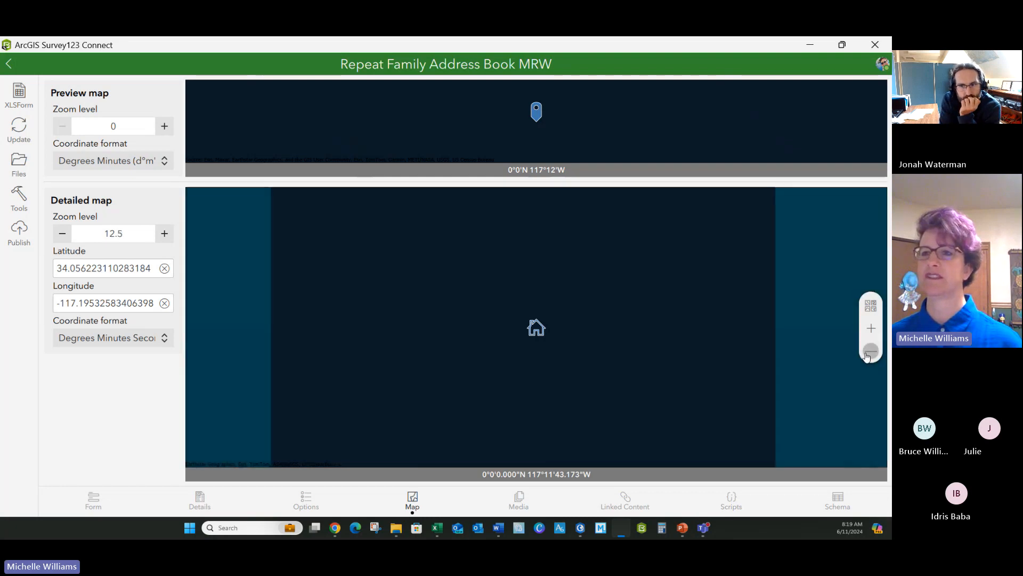
pyautogui.click(868, 352)
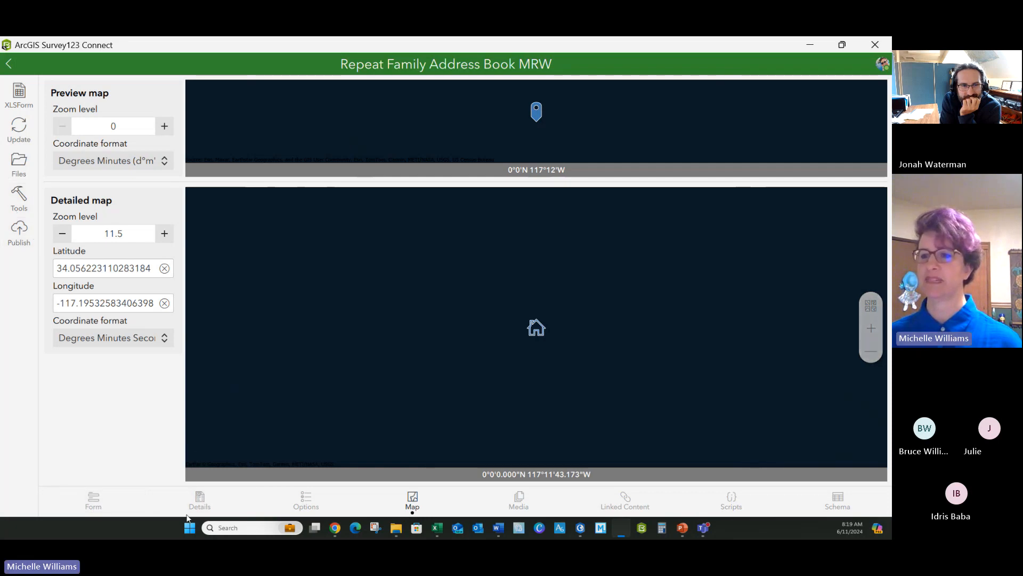
# Preview the survey form and open the map of the "Where is your home?" question
pyautogui.click(93, 502)
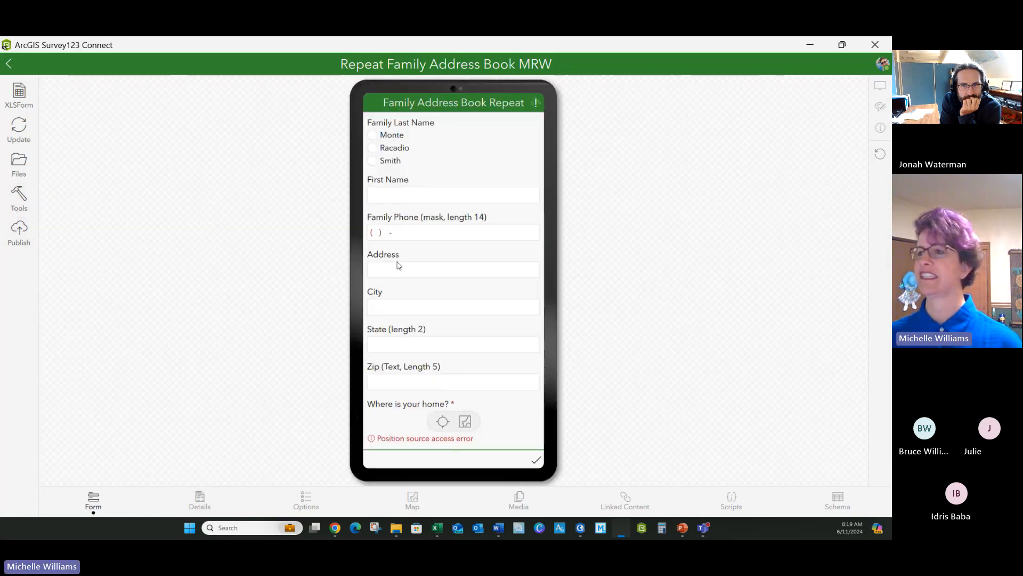
pyautogui.scroll(-2, 471, 411)
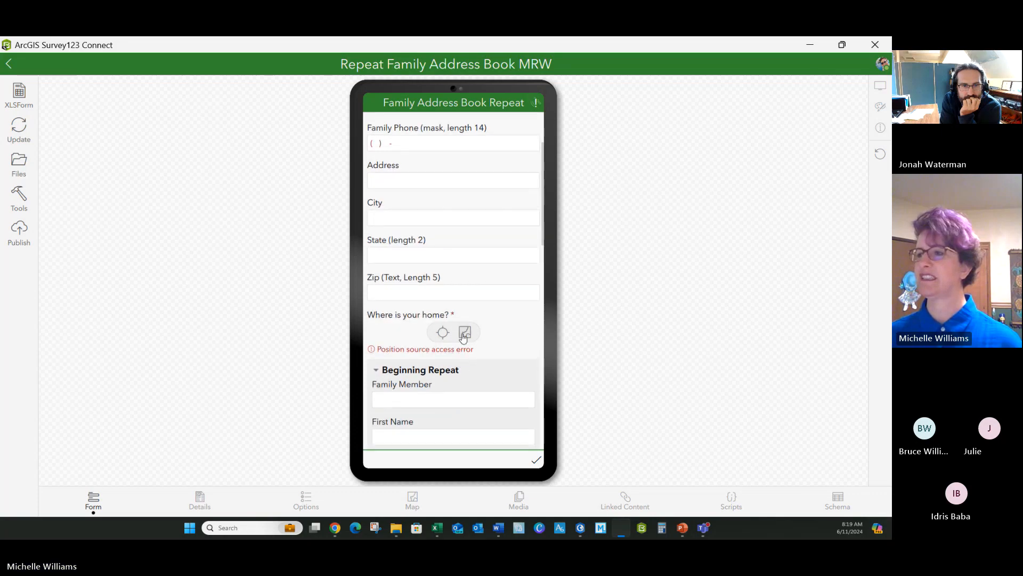
pyautogui.click(464, 335)
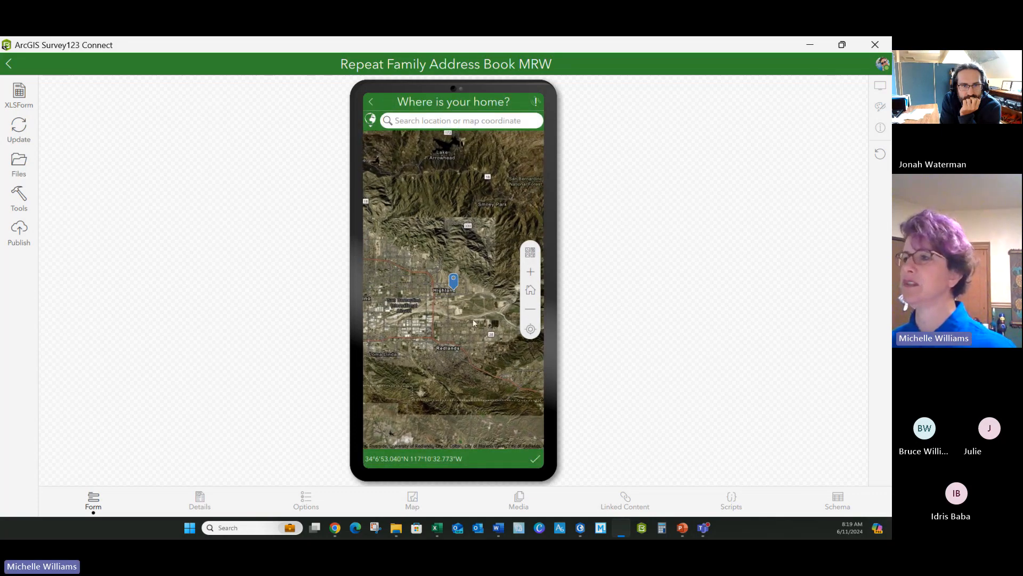
# Examine the basemap's yellow grid north of the Salton Sea, down to the scale where individual cell labels are readable
pyautogui.moveTo(479, 344); pyautogui.dragTo(360, 361)
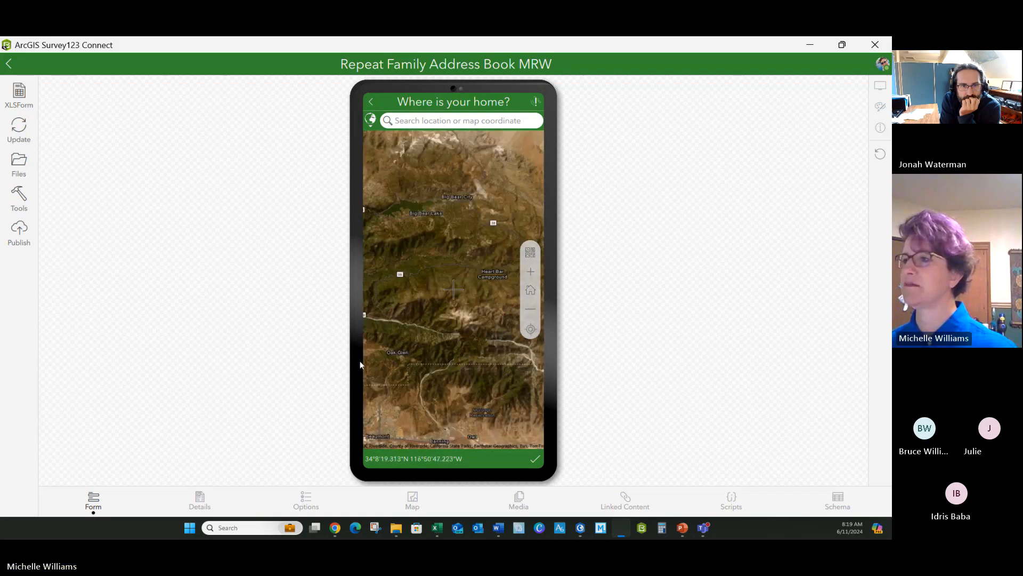
pyautogui.moveTo(494, 341); pyautogui.dragTo(418, 354)
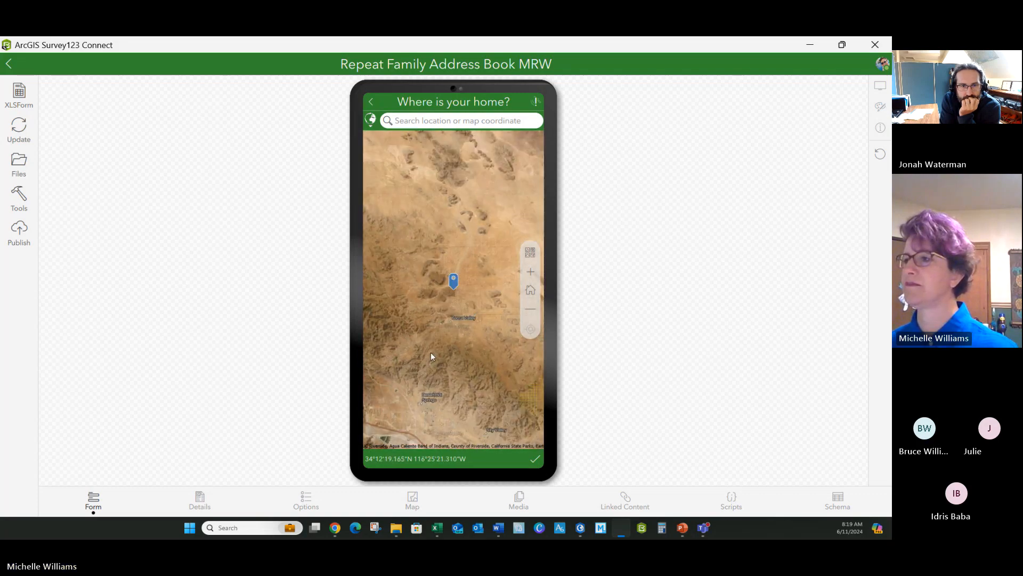
pyautogui.moveTo(479, 374); pyautogui.dragTo(396, 209)
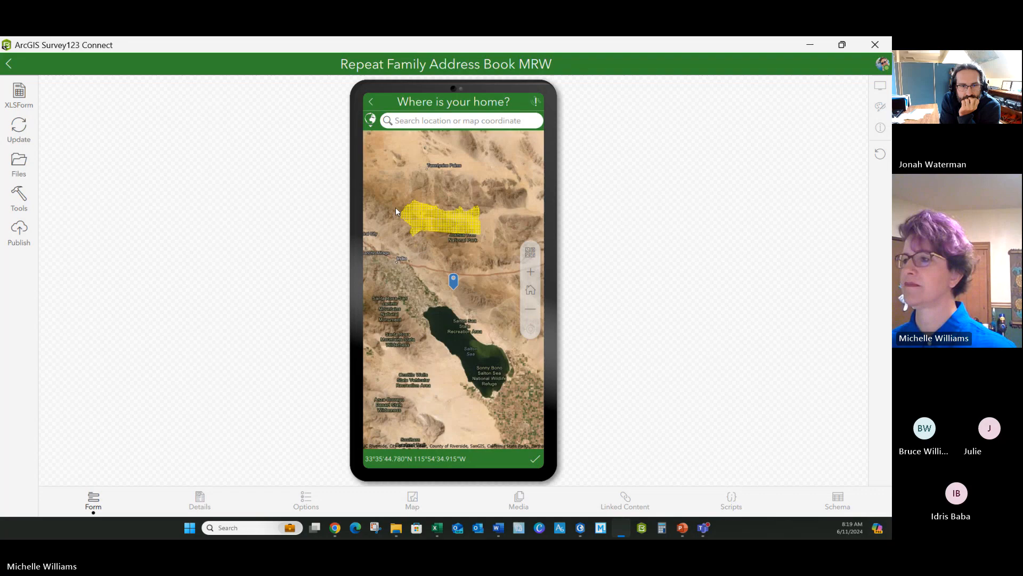
pyautogui.moveTo(455, 247); pyautogui.dragTo(415, 261)
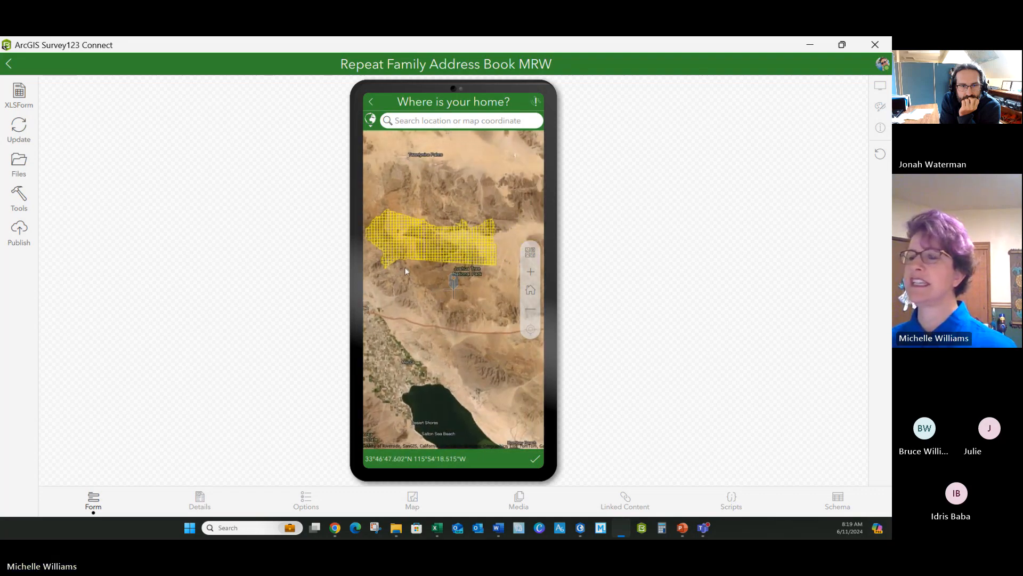
pyautogui.scroll(3, 384, 203)
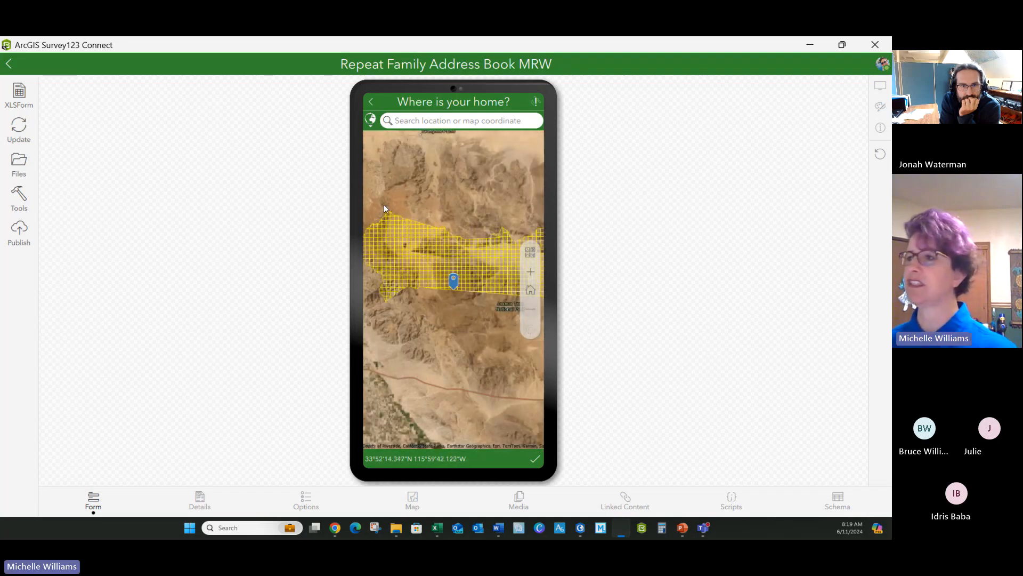
pyautogui.scroll(5, 426, 301)
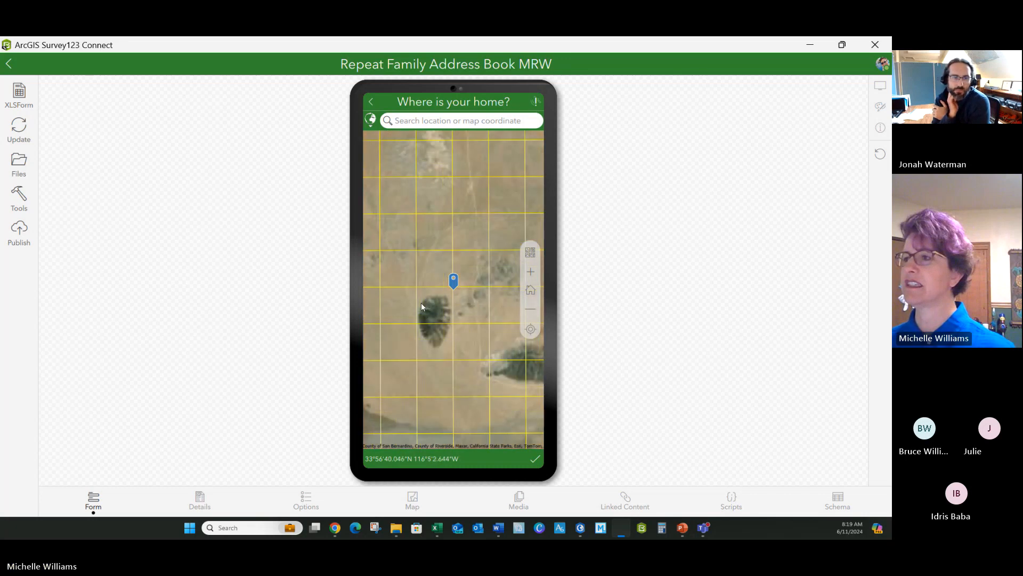
pyautogui.scroll(2, 446, 330)
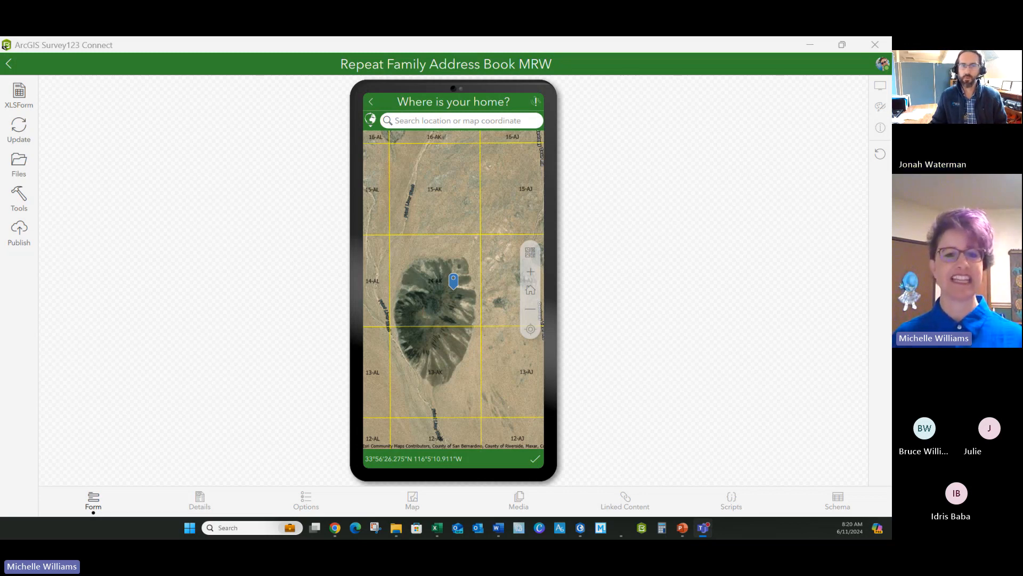
# Switch to PowerPoint and present the "How to Basemap with Survey123 Connect" workflow slide
pyautogui.moveTo(0, 533)
pyautogui.mouseDown()
pyautogui.moveTo(6, 498)
pyautogui.moveTo(106, 292)
pyautogui.moveTo(298, 58)
pyautogui.moveTo(288, 54)
pyautogui.mouseUp()
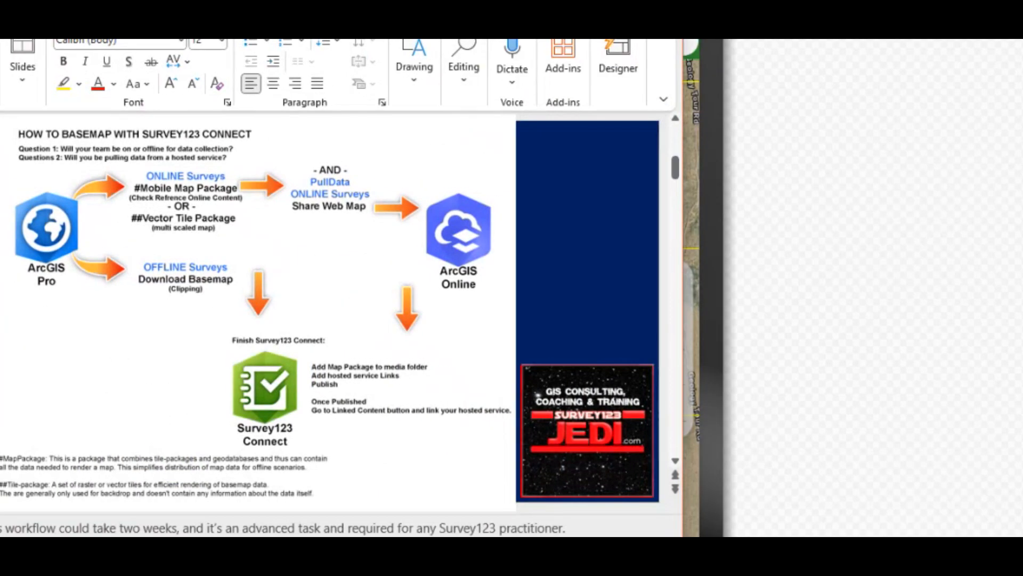
pyautogui.hotkey('shift', 'F5')
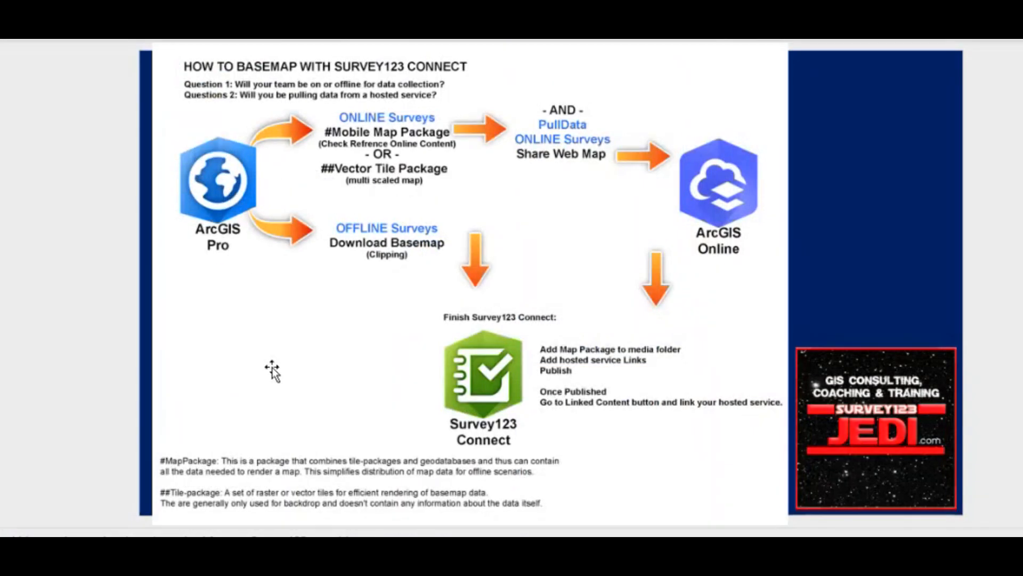